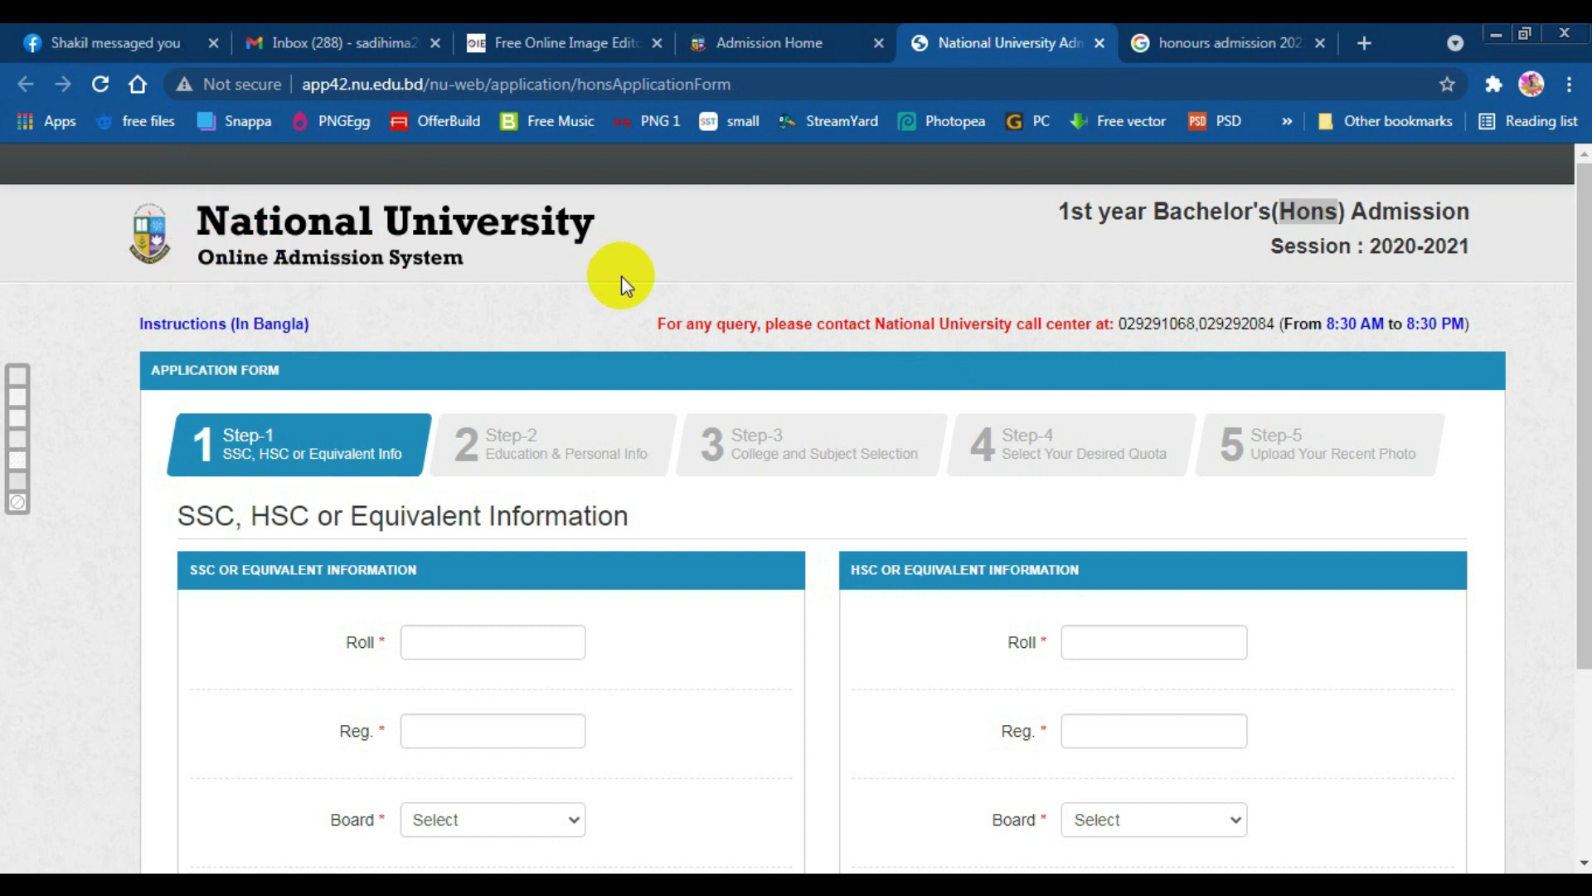
left_click(572, 341)
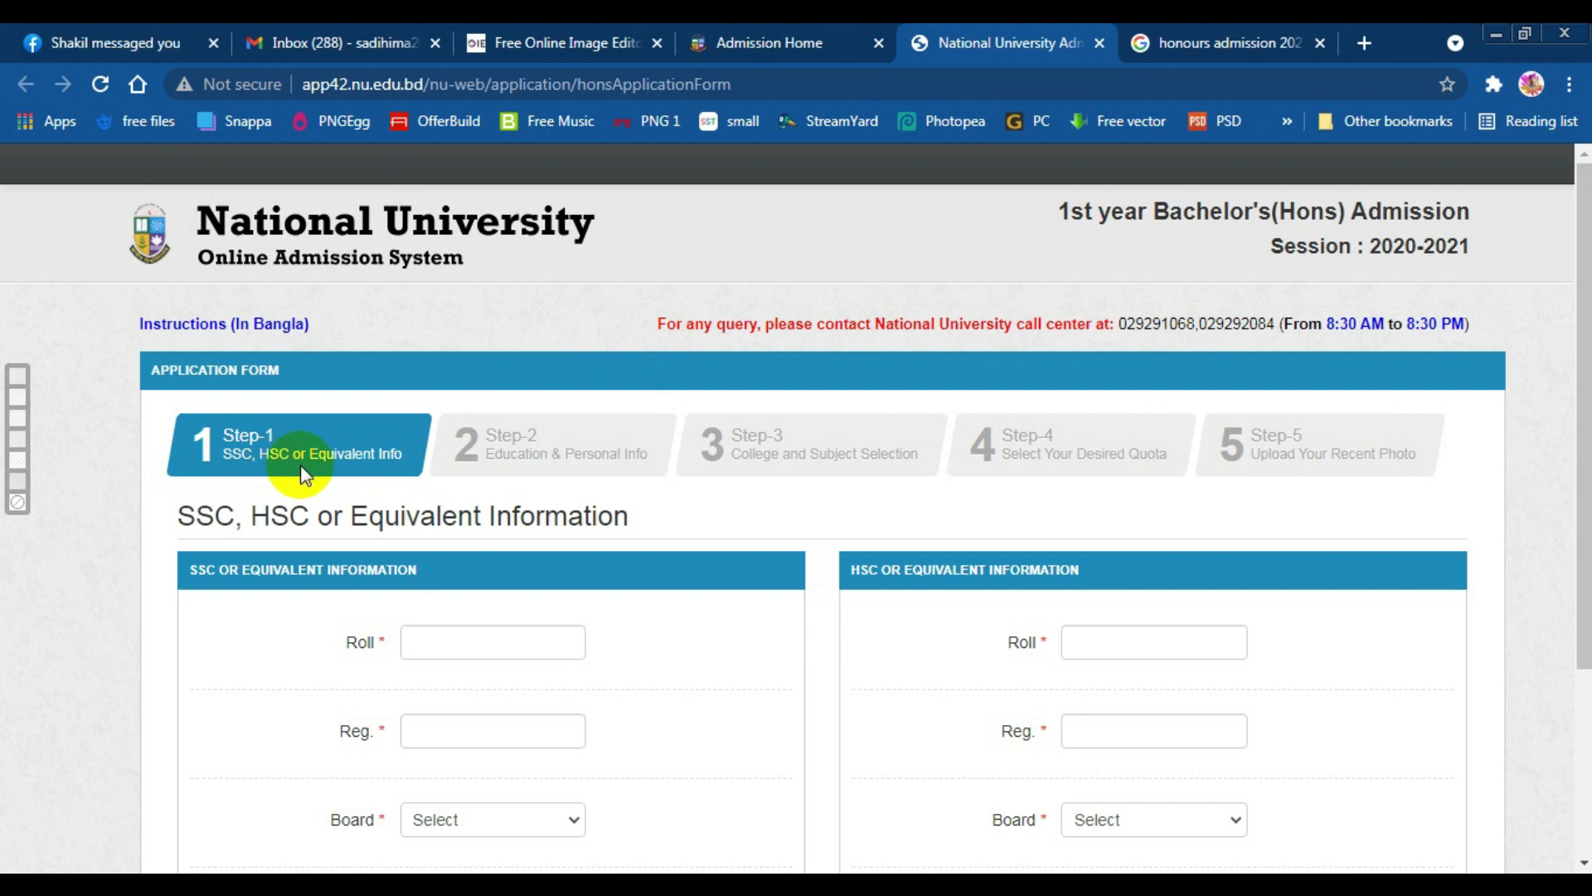
scroll(431, 448, "down", 1)
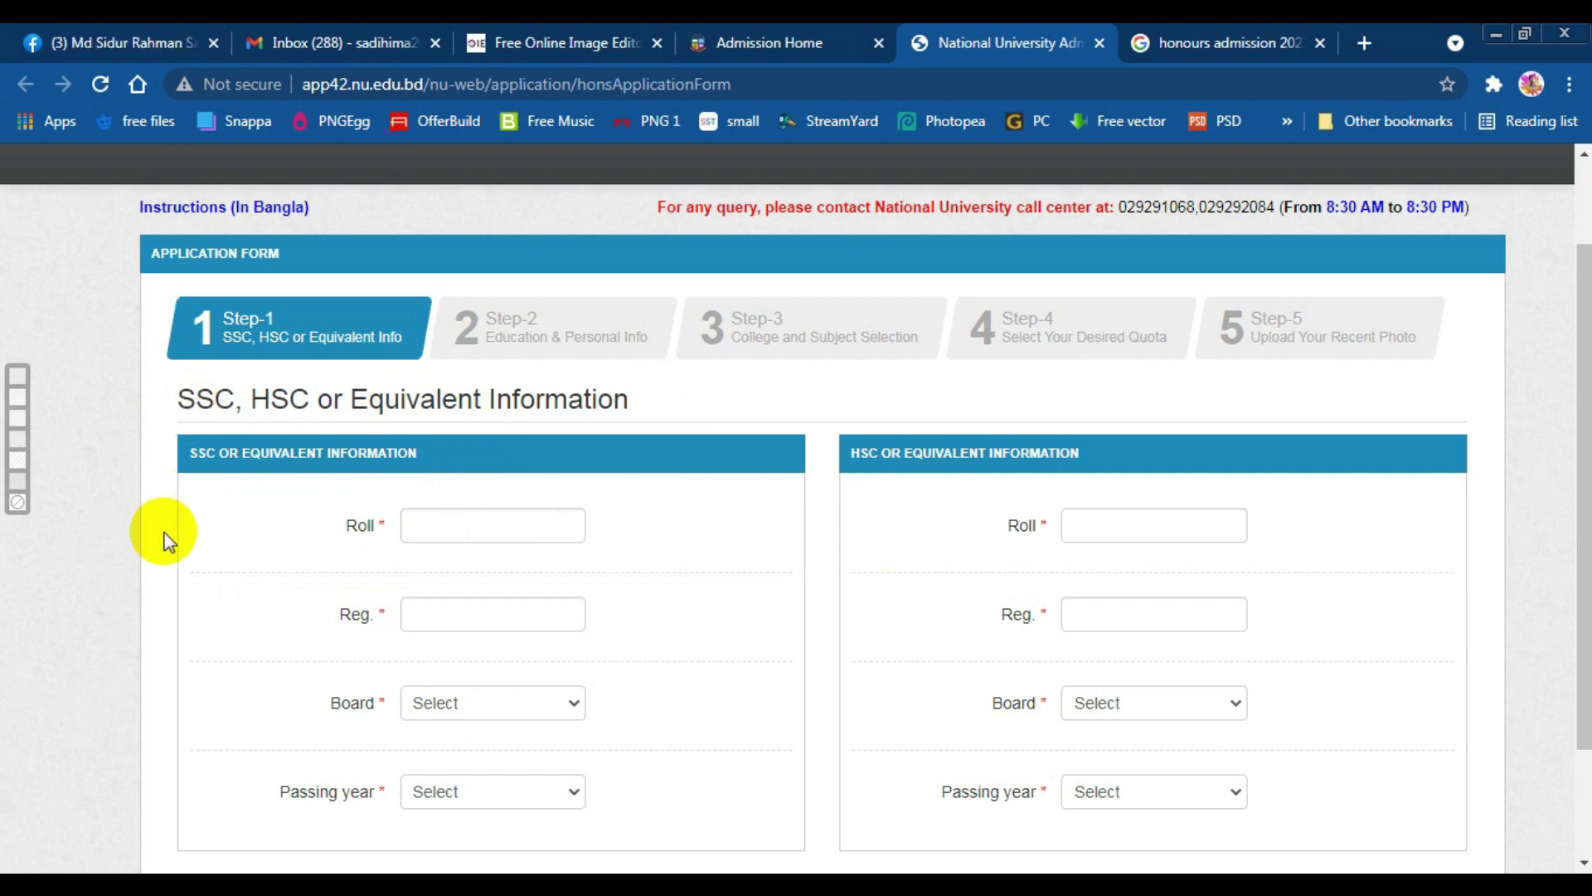
scroll(302, 380, "up", 1)
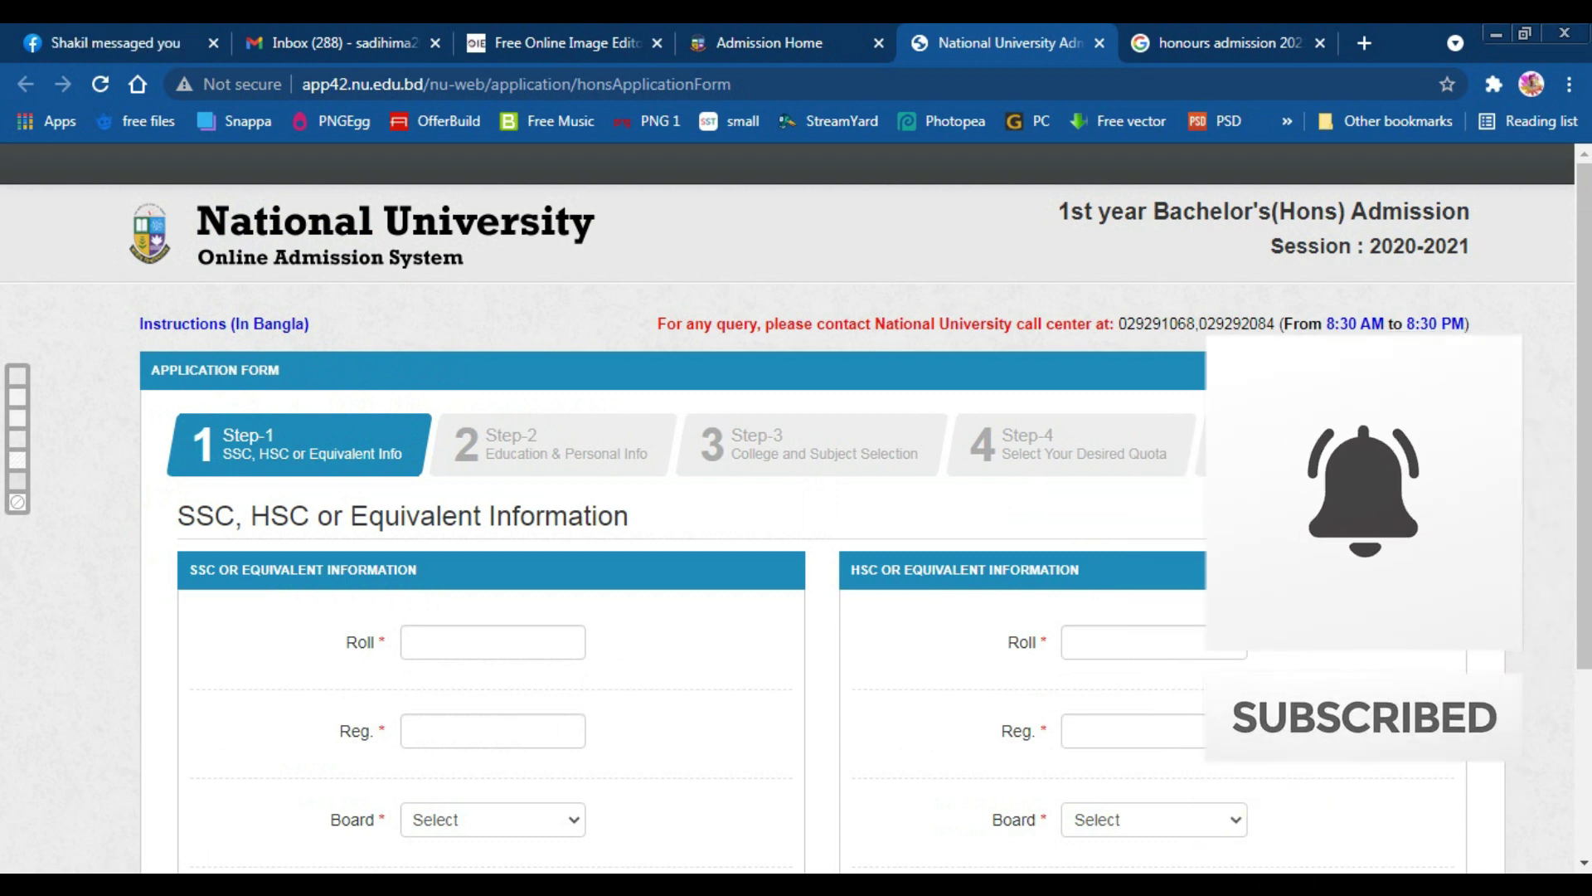
Check the required photo dimensions and maximum file size in the honours admission search results, and return to the application form.
left_click(1257, 26)
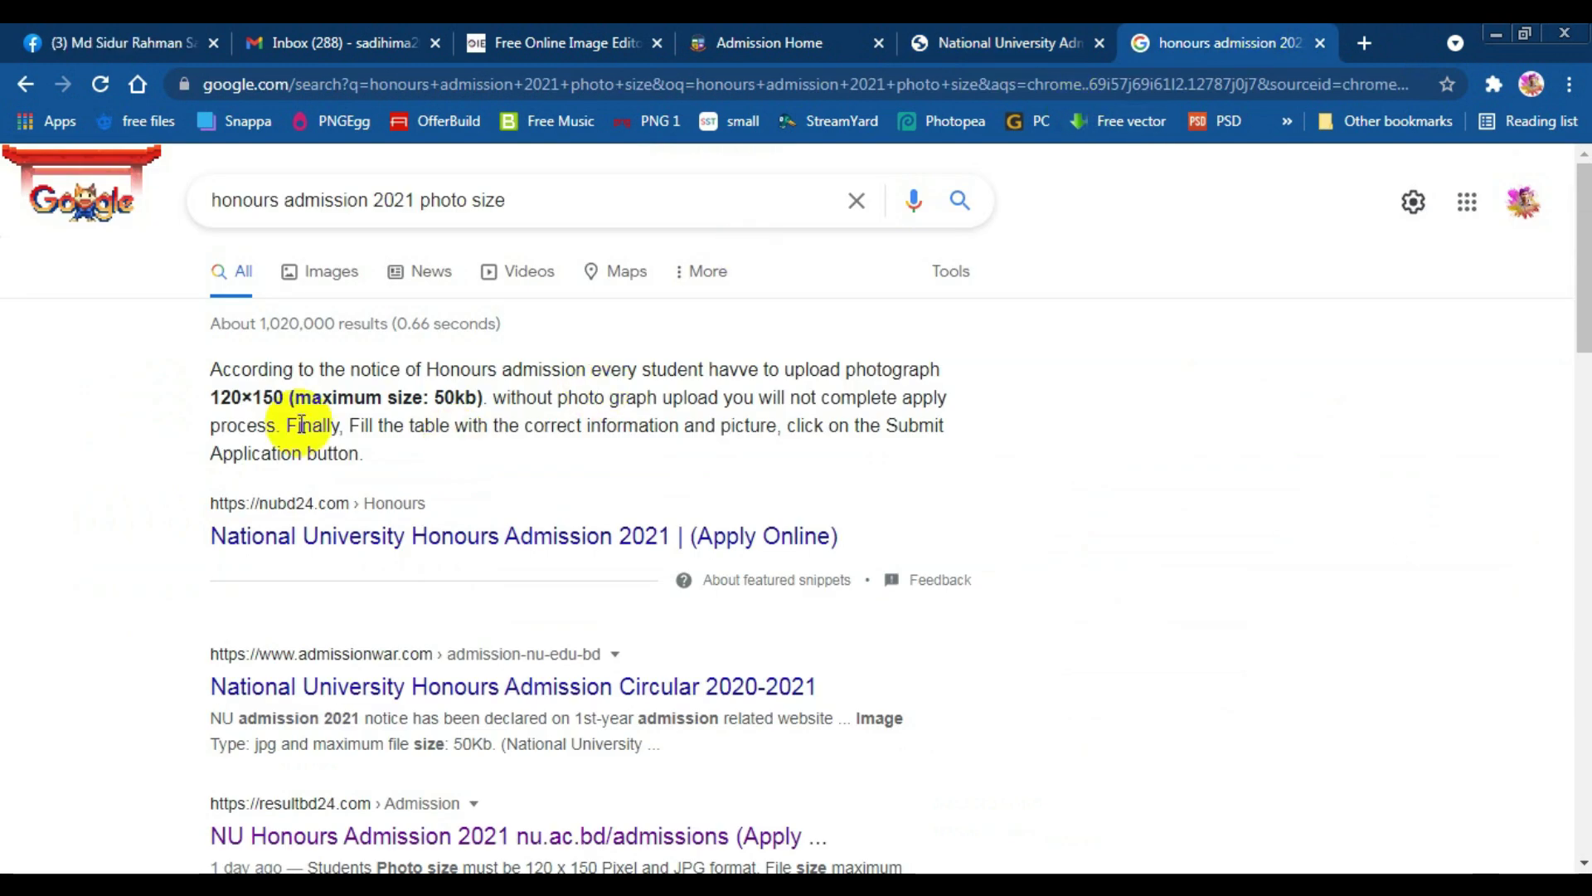
left_click_drag(210, 400, 242, 398)
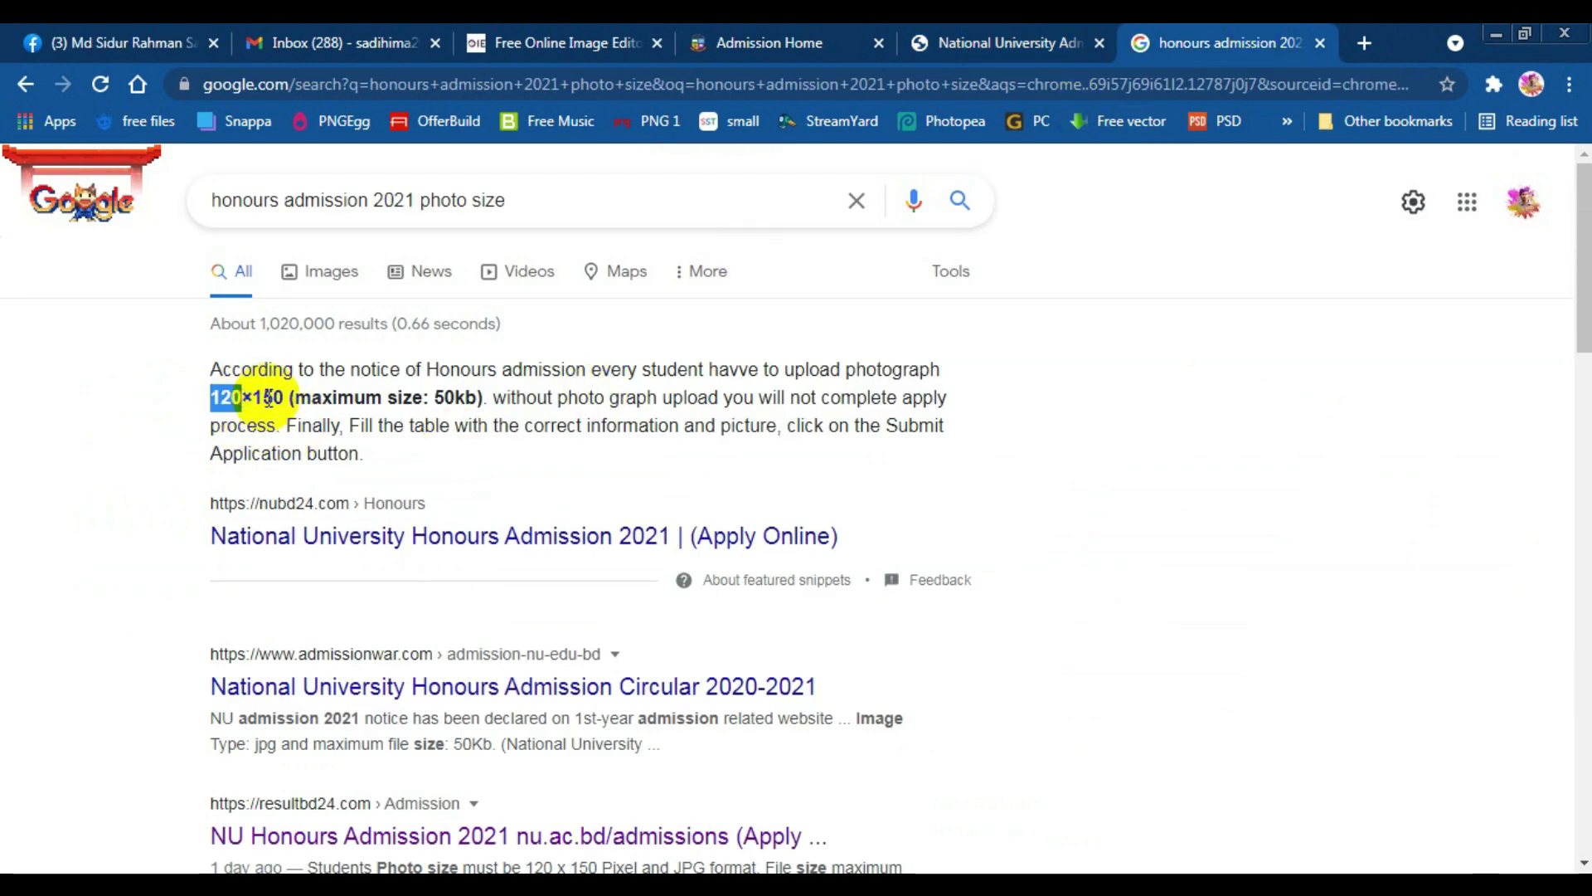
left_click_drag(433, 398, 448, 400)
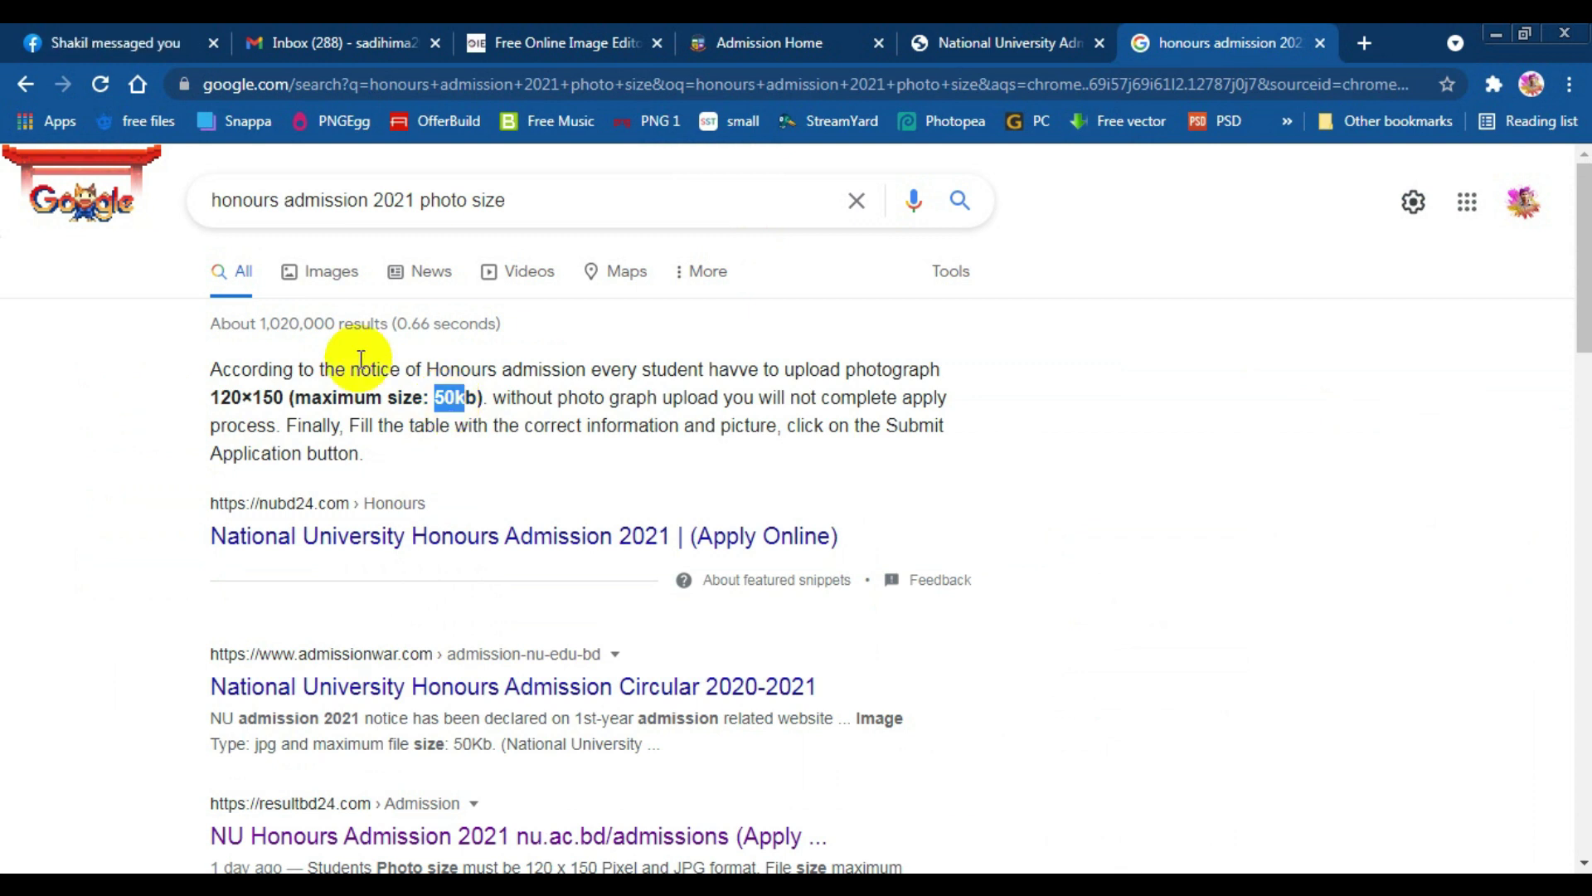
left_click_drag(212, 398, 284, 396)
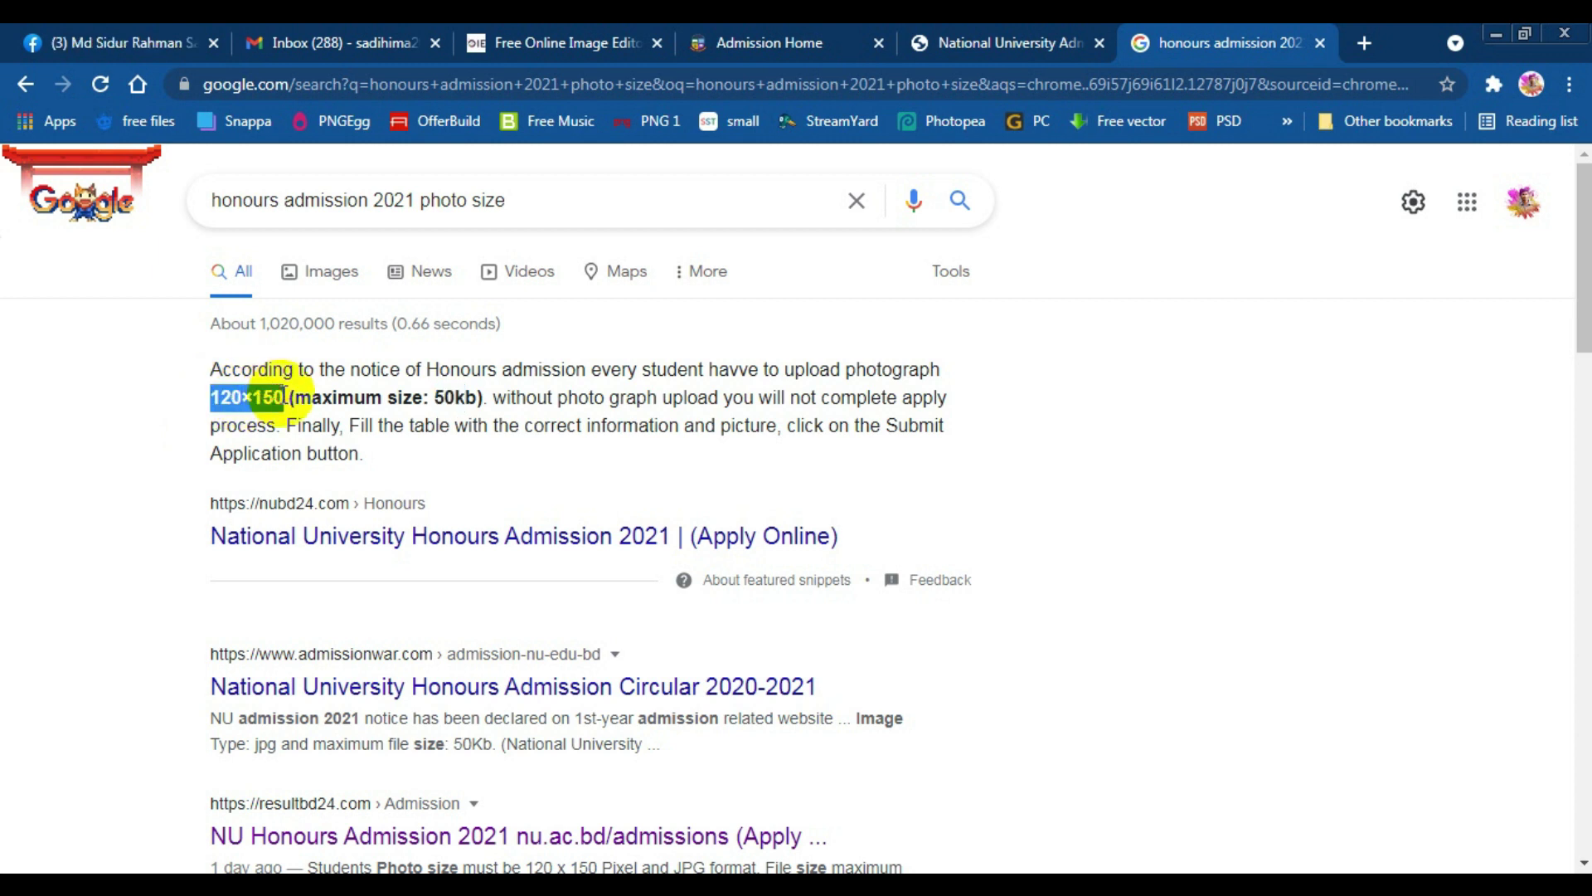
left_click_drag(436, 398, 489, 398)
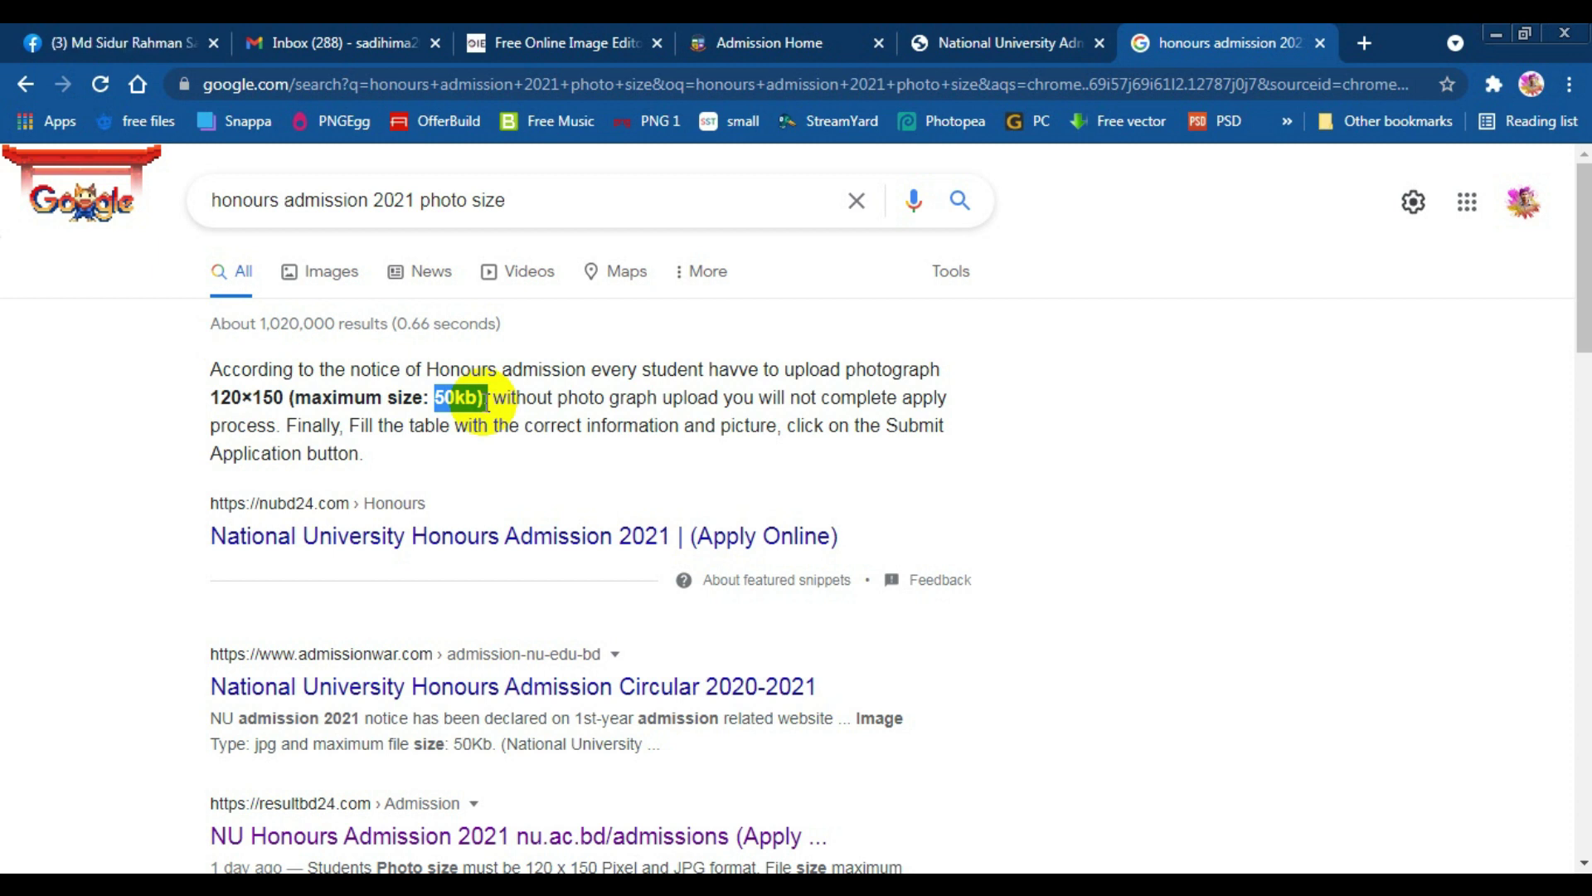
left_click(1008, 28)
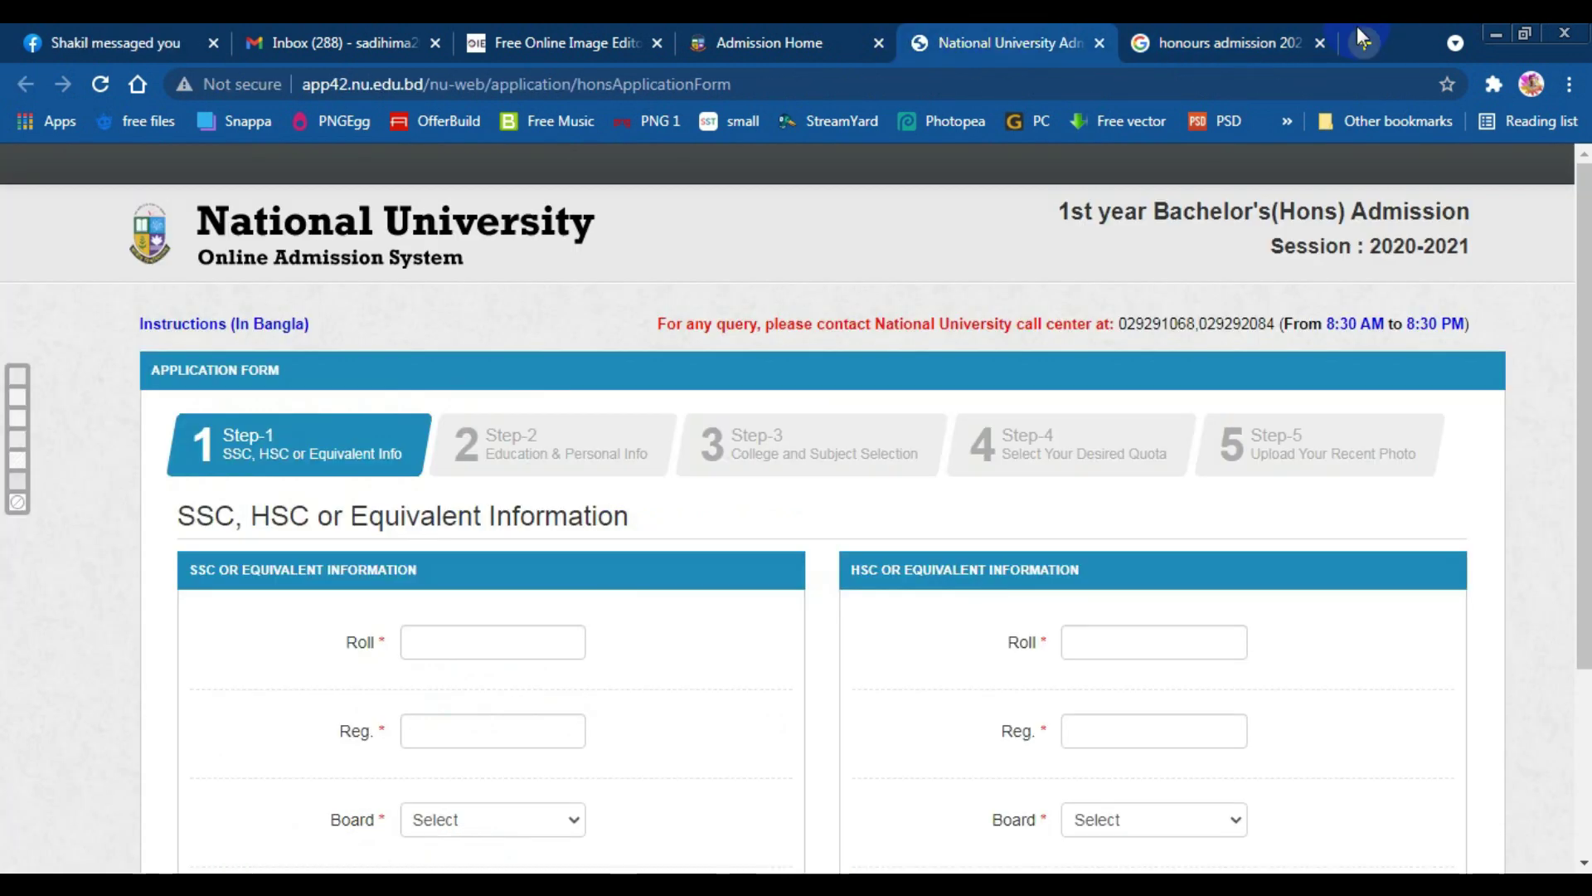
Open online-image-editor.com in a new browser tab.
left_click(1363, 41)
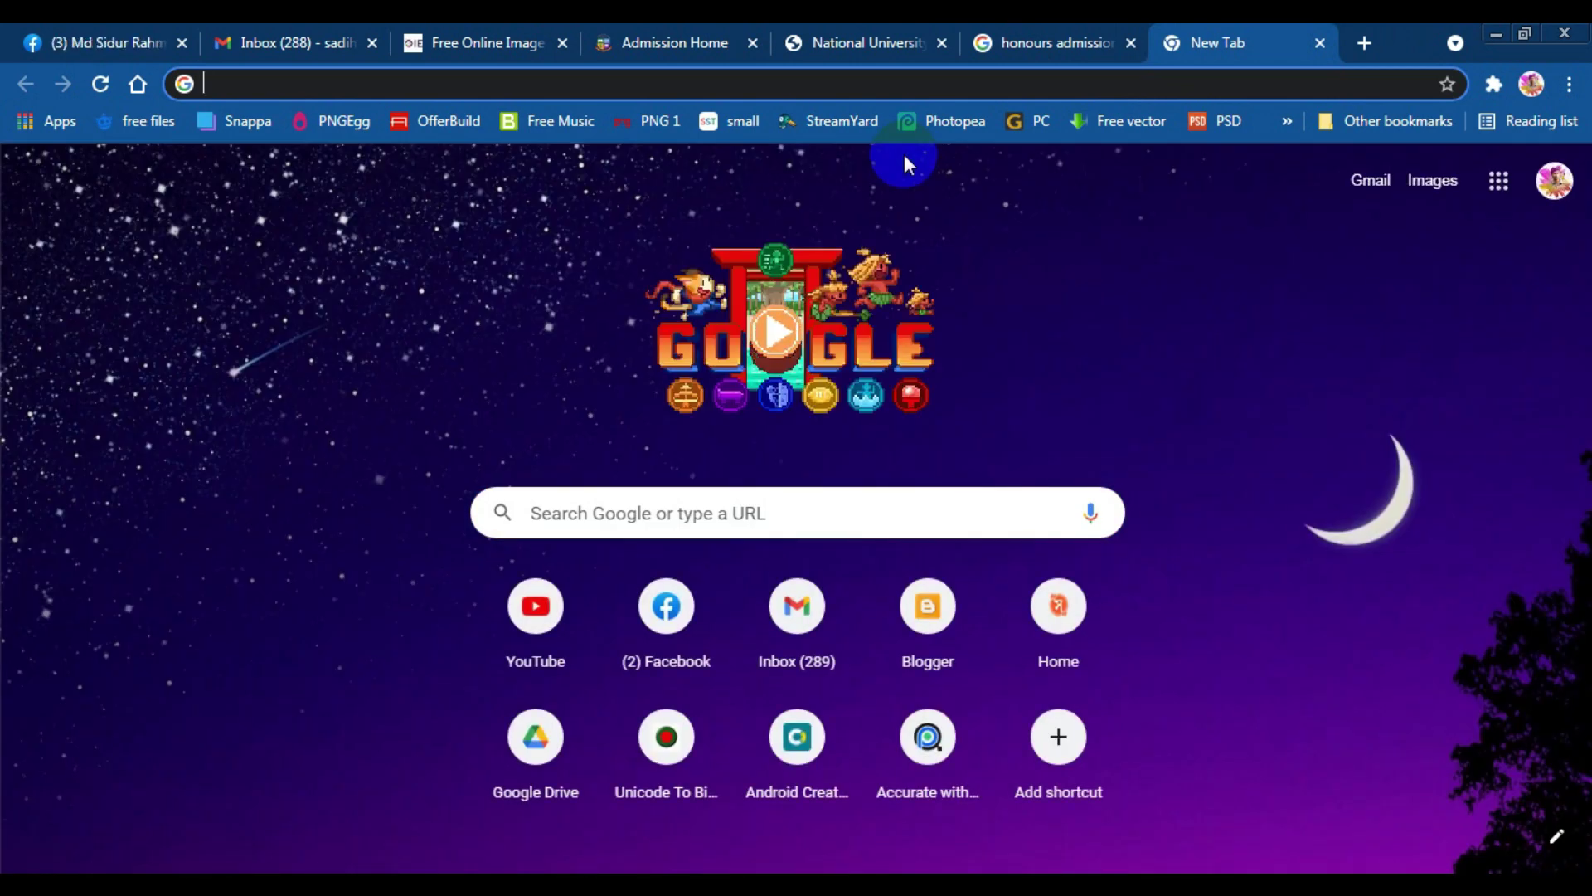
type("onle")
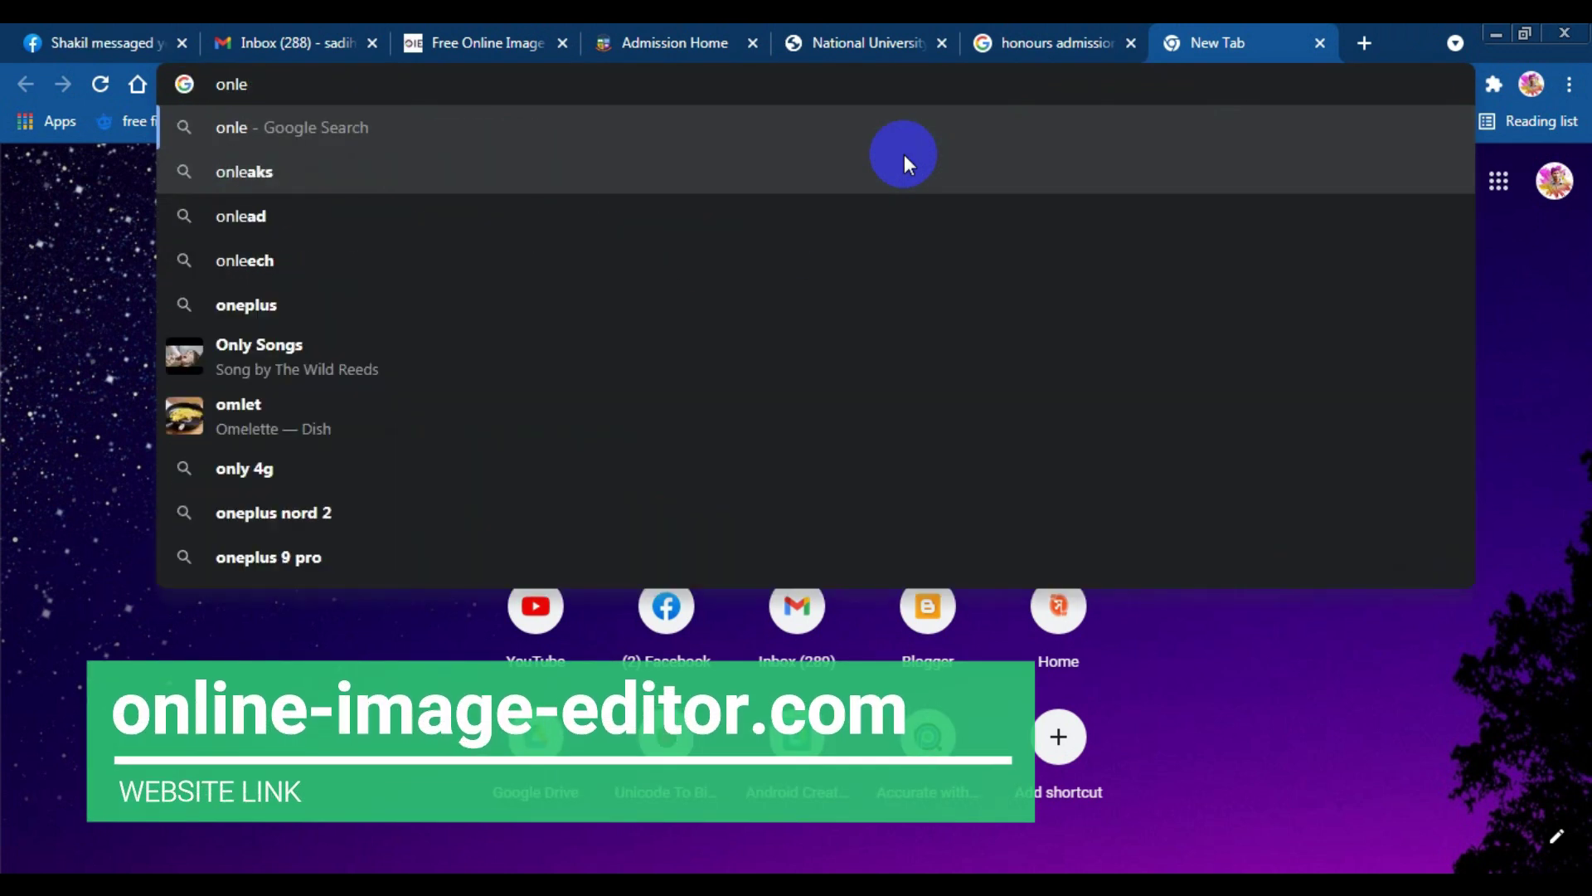
key("BackSpace")
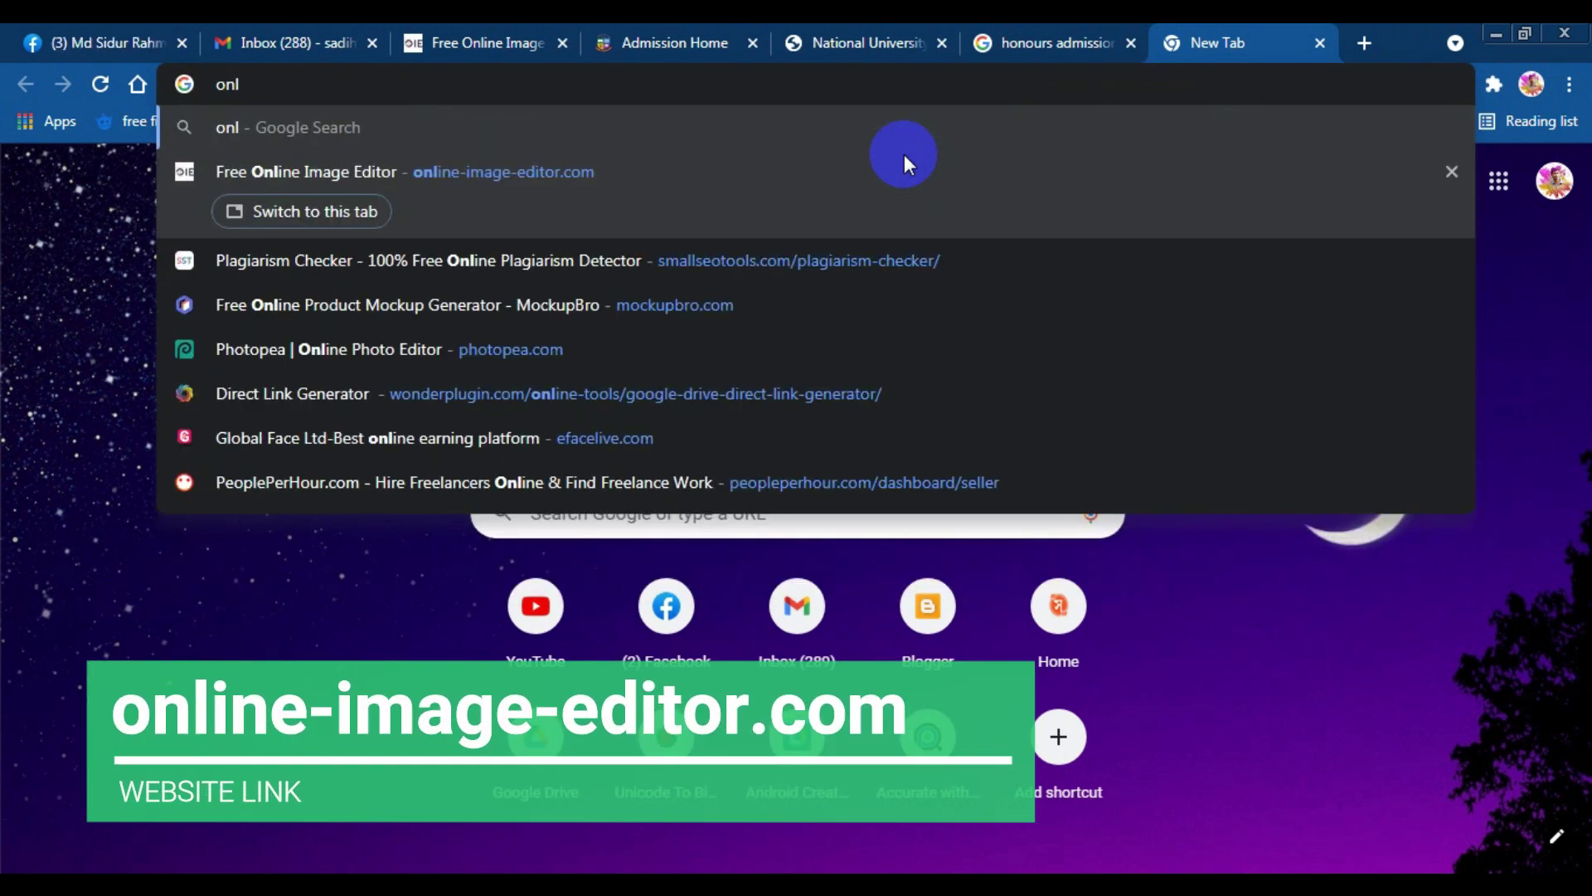
type("in")
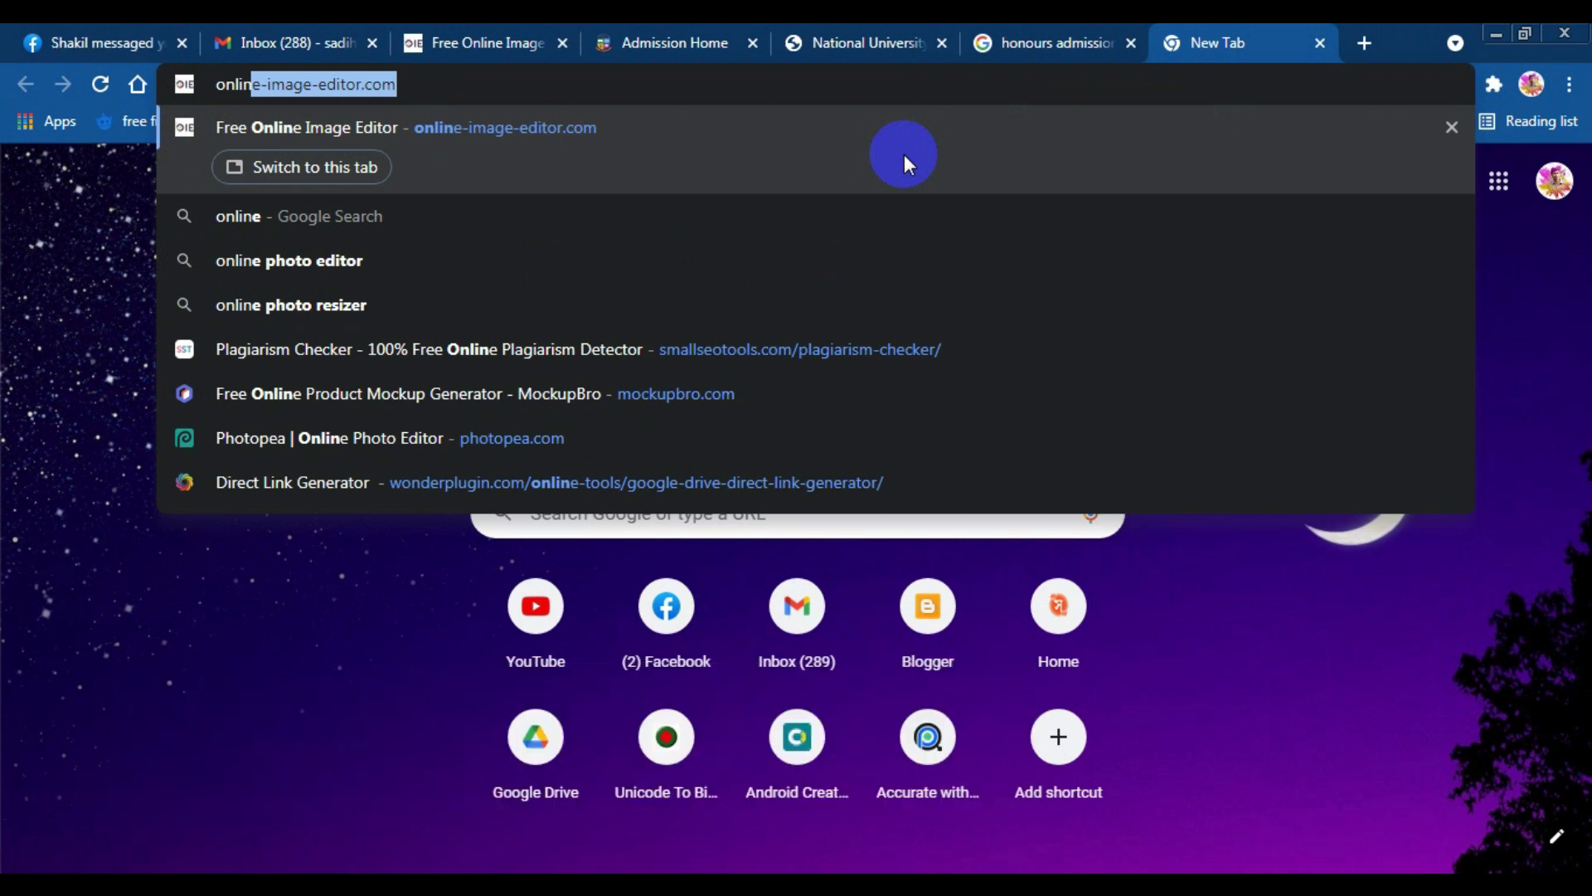
left_click(904, 154)
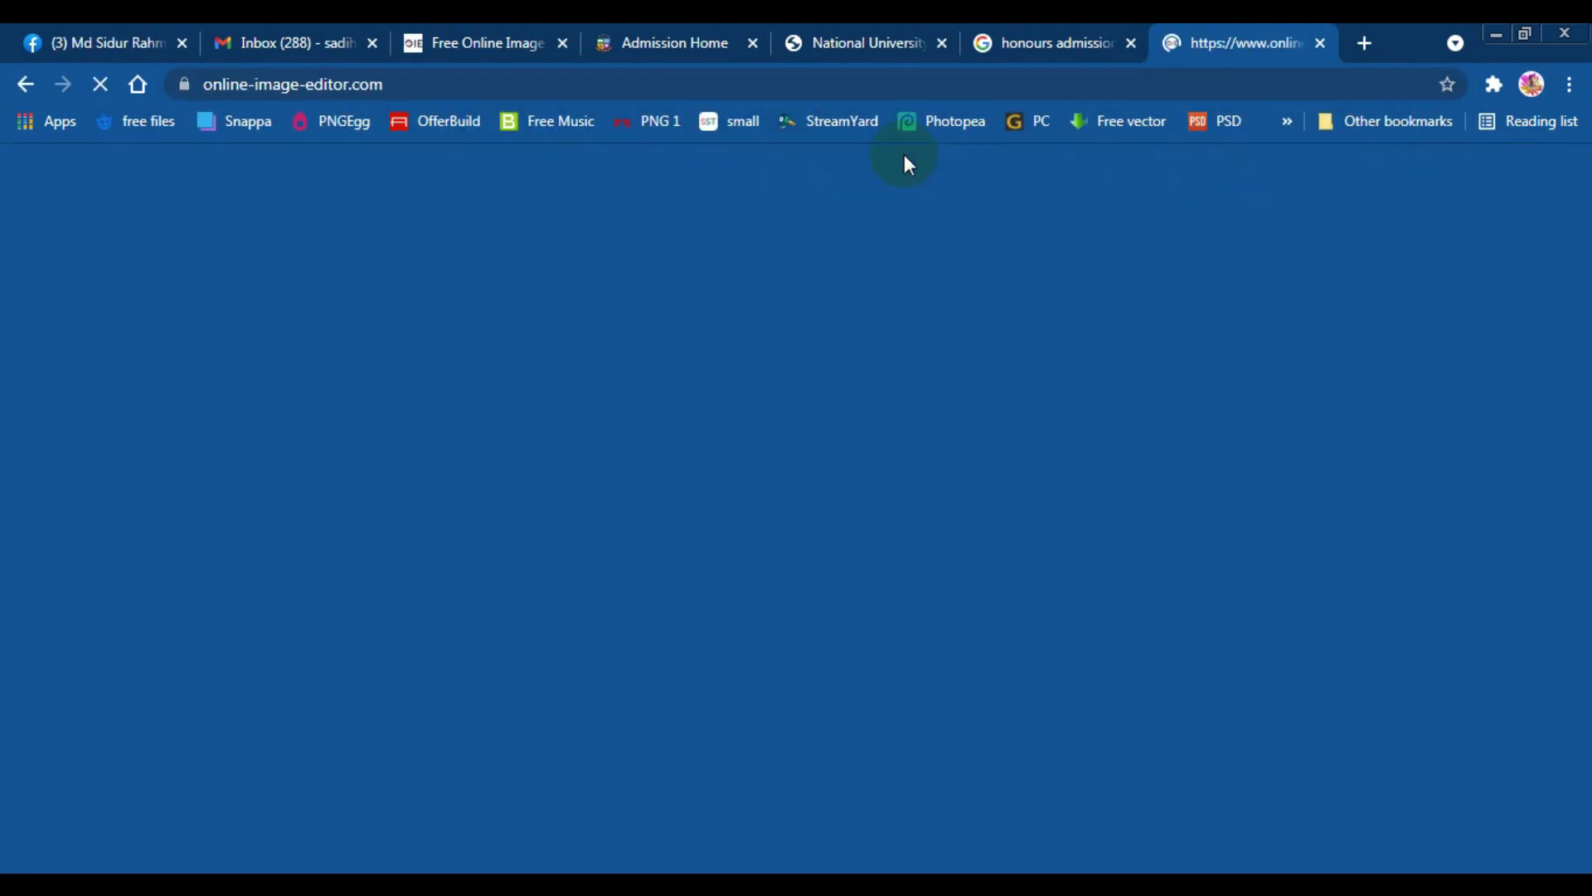
Upload the portrait photo IMG_8432-removebg-preview from the Downloads folder to the image editor.
scroll(362, 401, "down", 3)
scroll(362, 402, "up", 3)
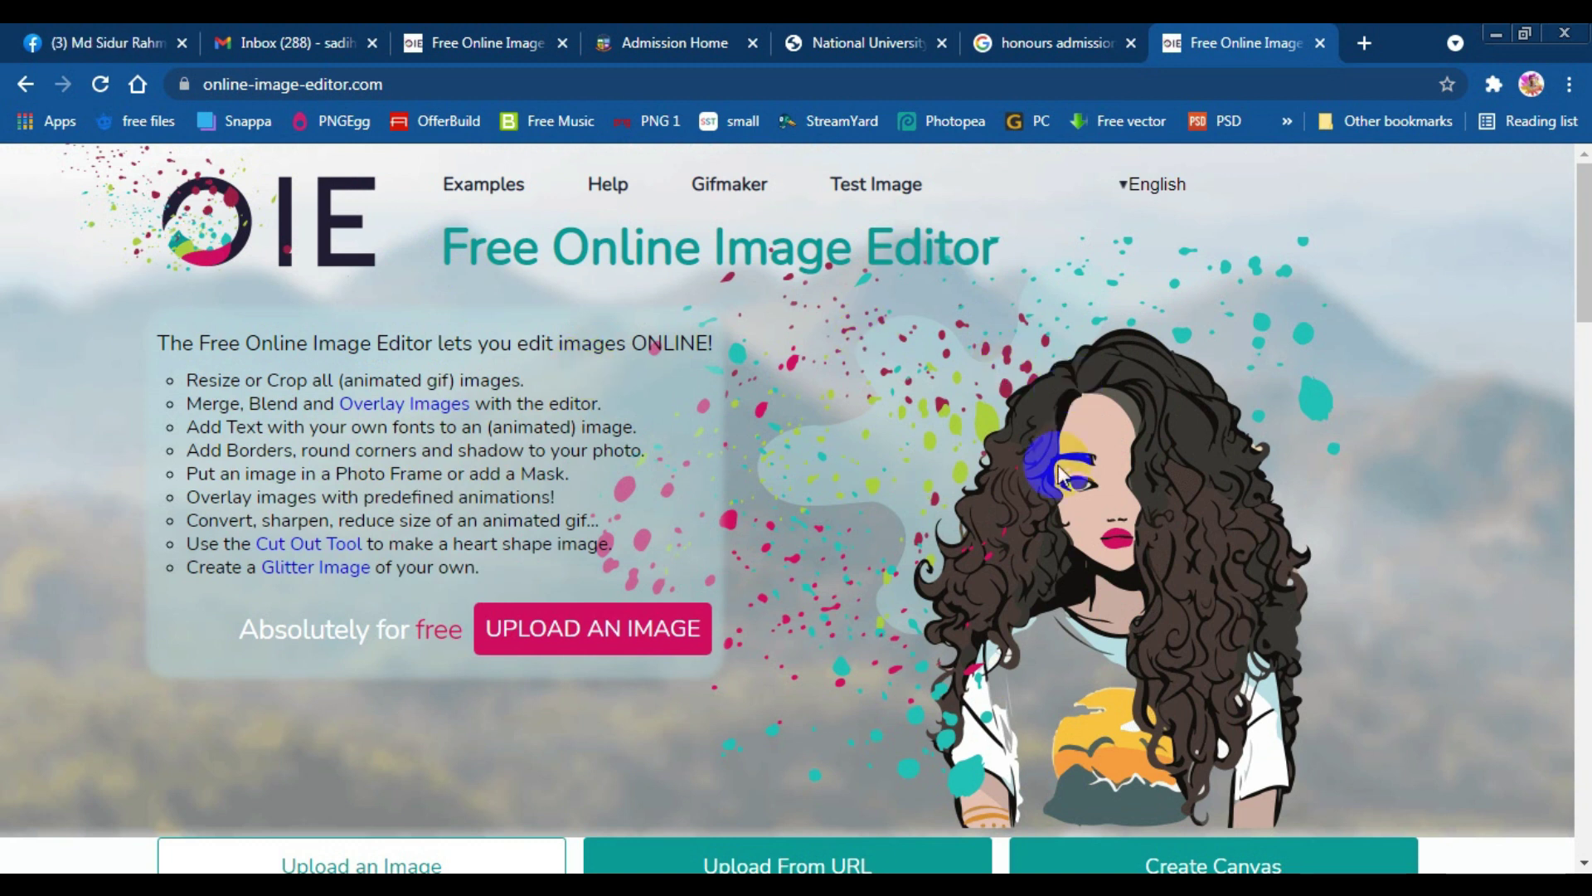
scroll(317, 453, "down", 4)
scroll(322, 461, "down", 5)
scroll(487, 473, "up", 4)
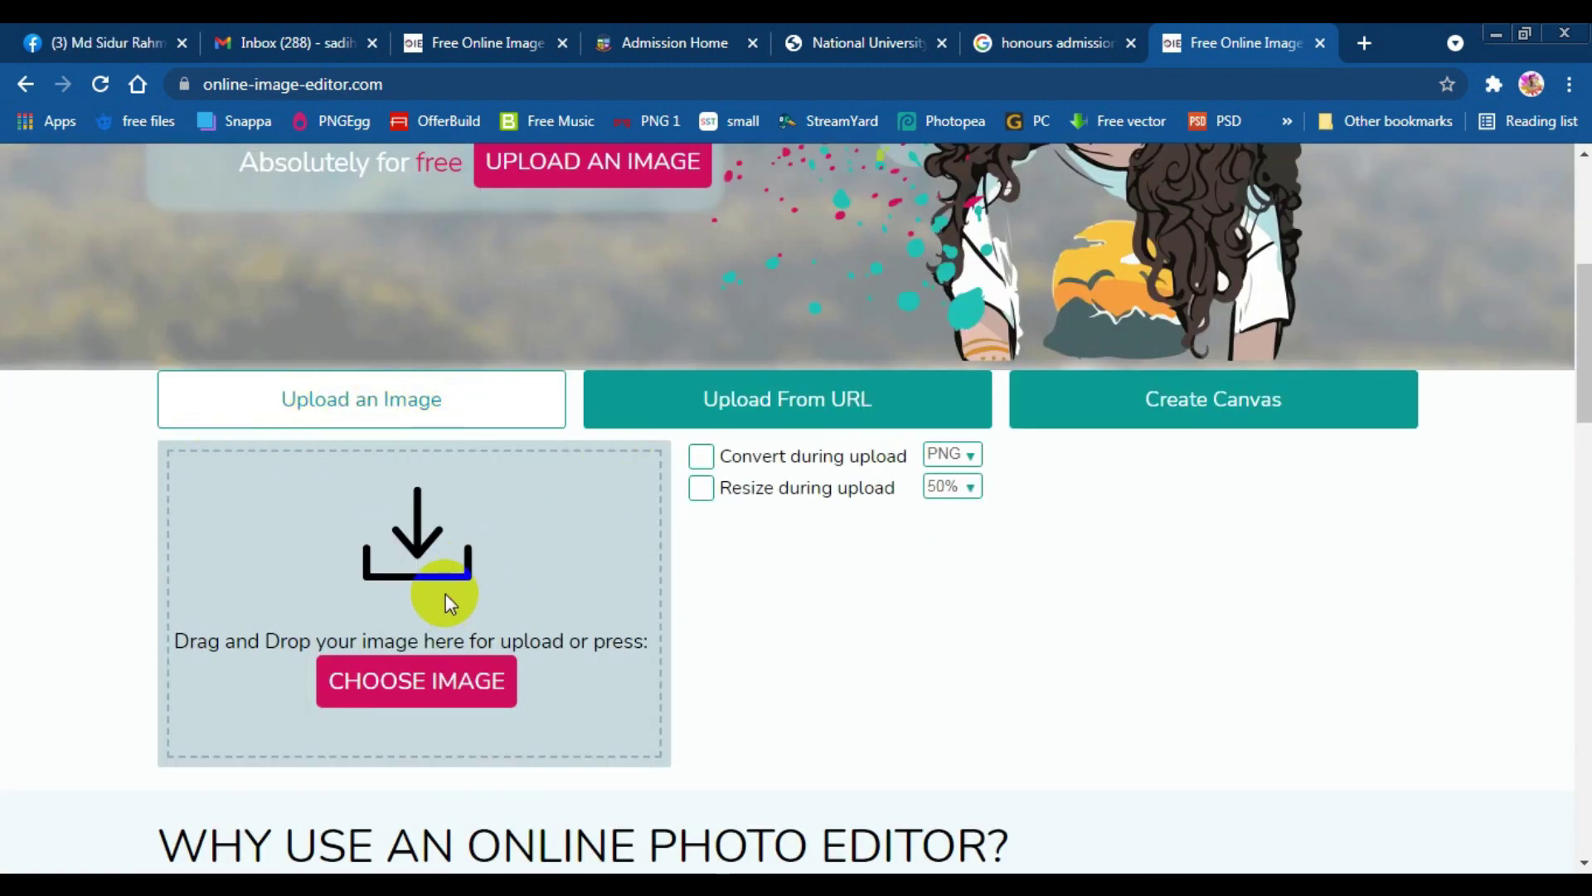
left_click(435, 692)
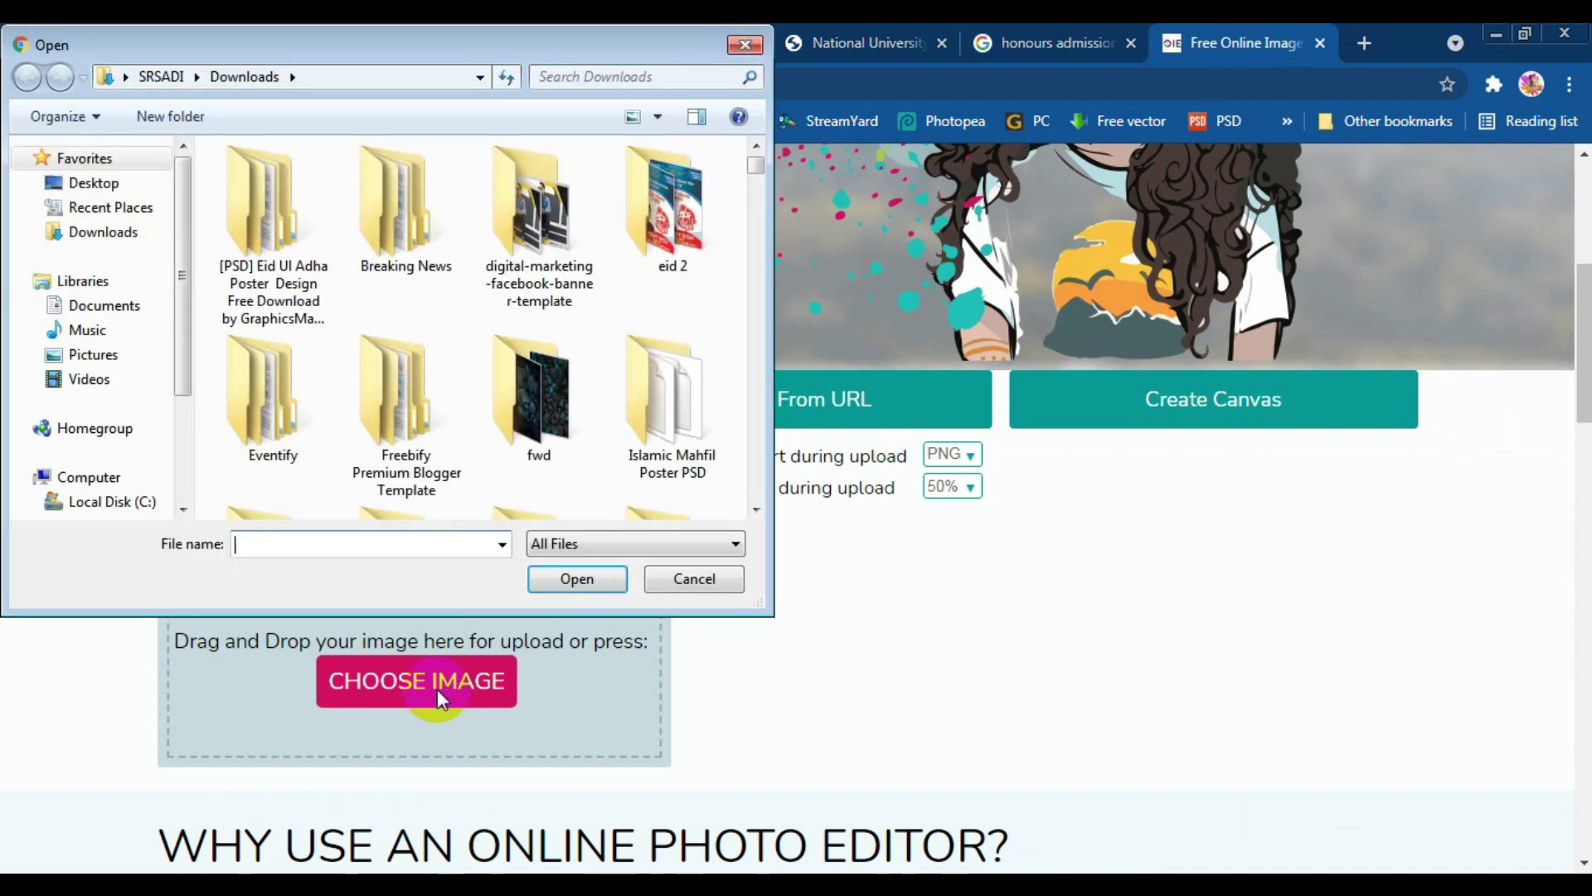
left_click_drag(756, 172, 756, 354)
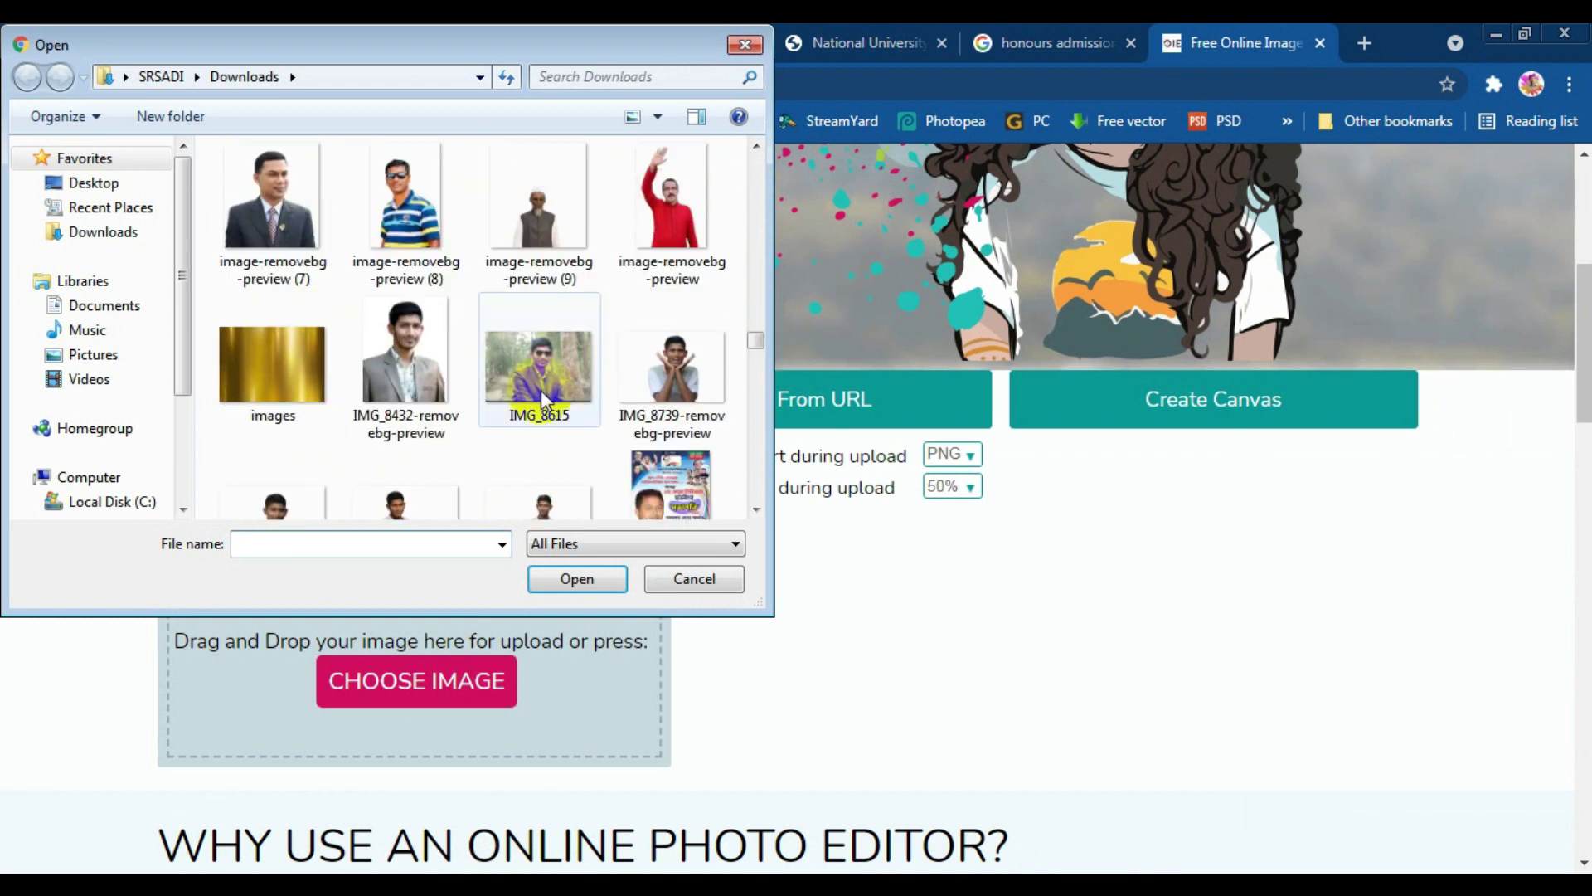
left_click(408, 388)
left_click(563, 579)
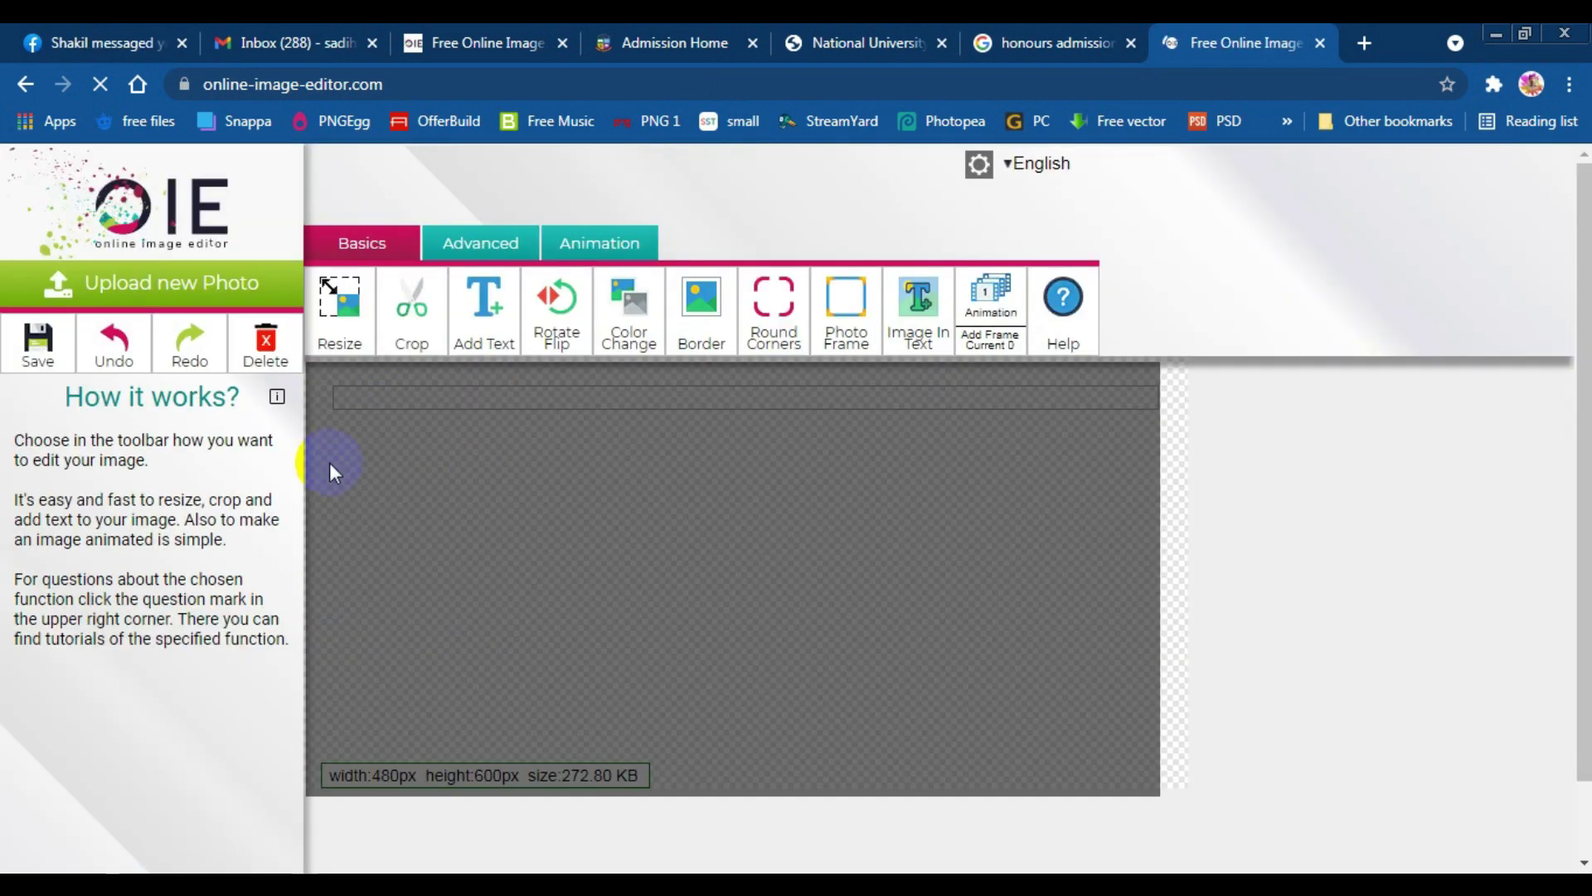
Compare the uploaded photo's file size with the maximum size stated in the admission search results.
scroll(504, 473, "down", 5)
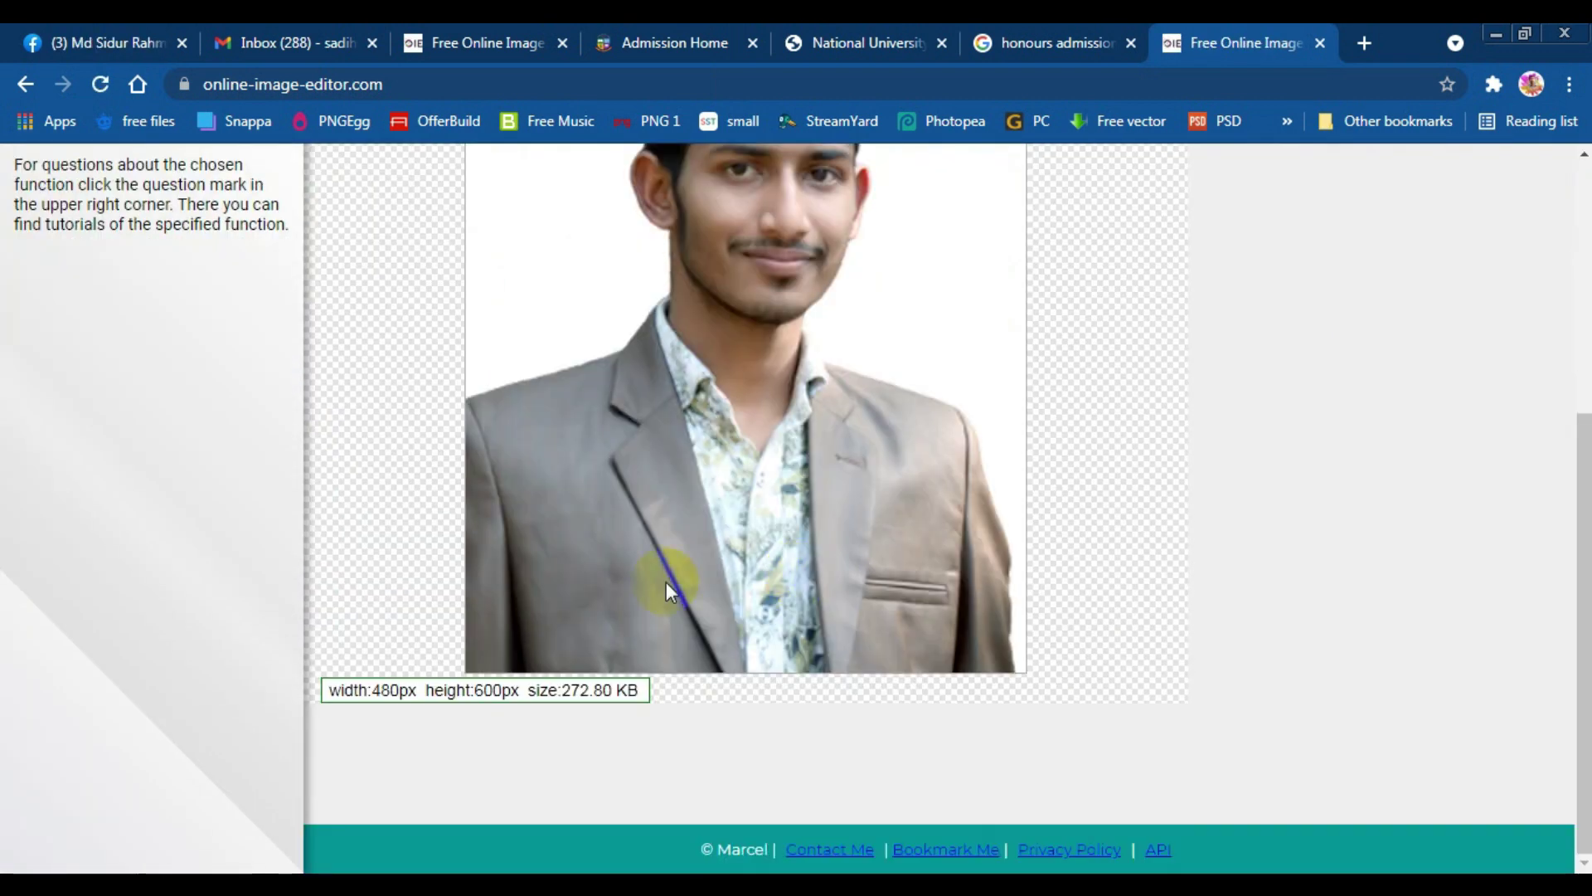
scroll(609, 390, "up", 5)
scroll(664, 540, "down", 5)
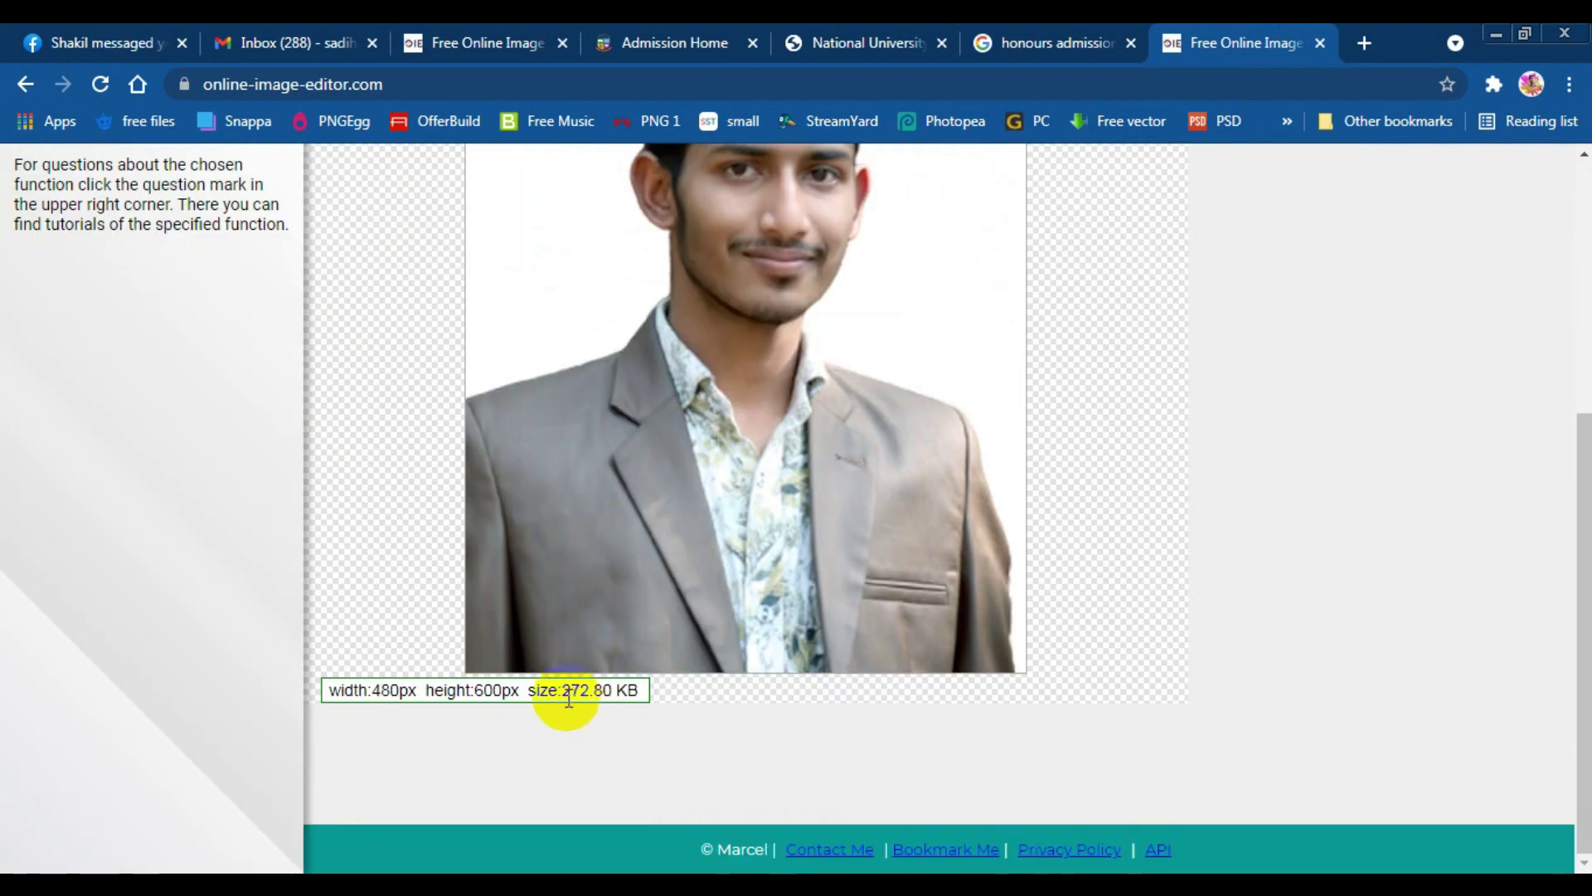
mouse_move(560, 700)
left_mouse_down()
mouse_move(597, 700)
mouse_move(583, 701)
left_mouse_up()
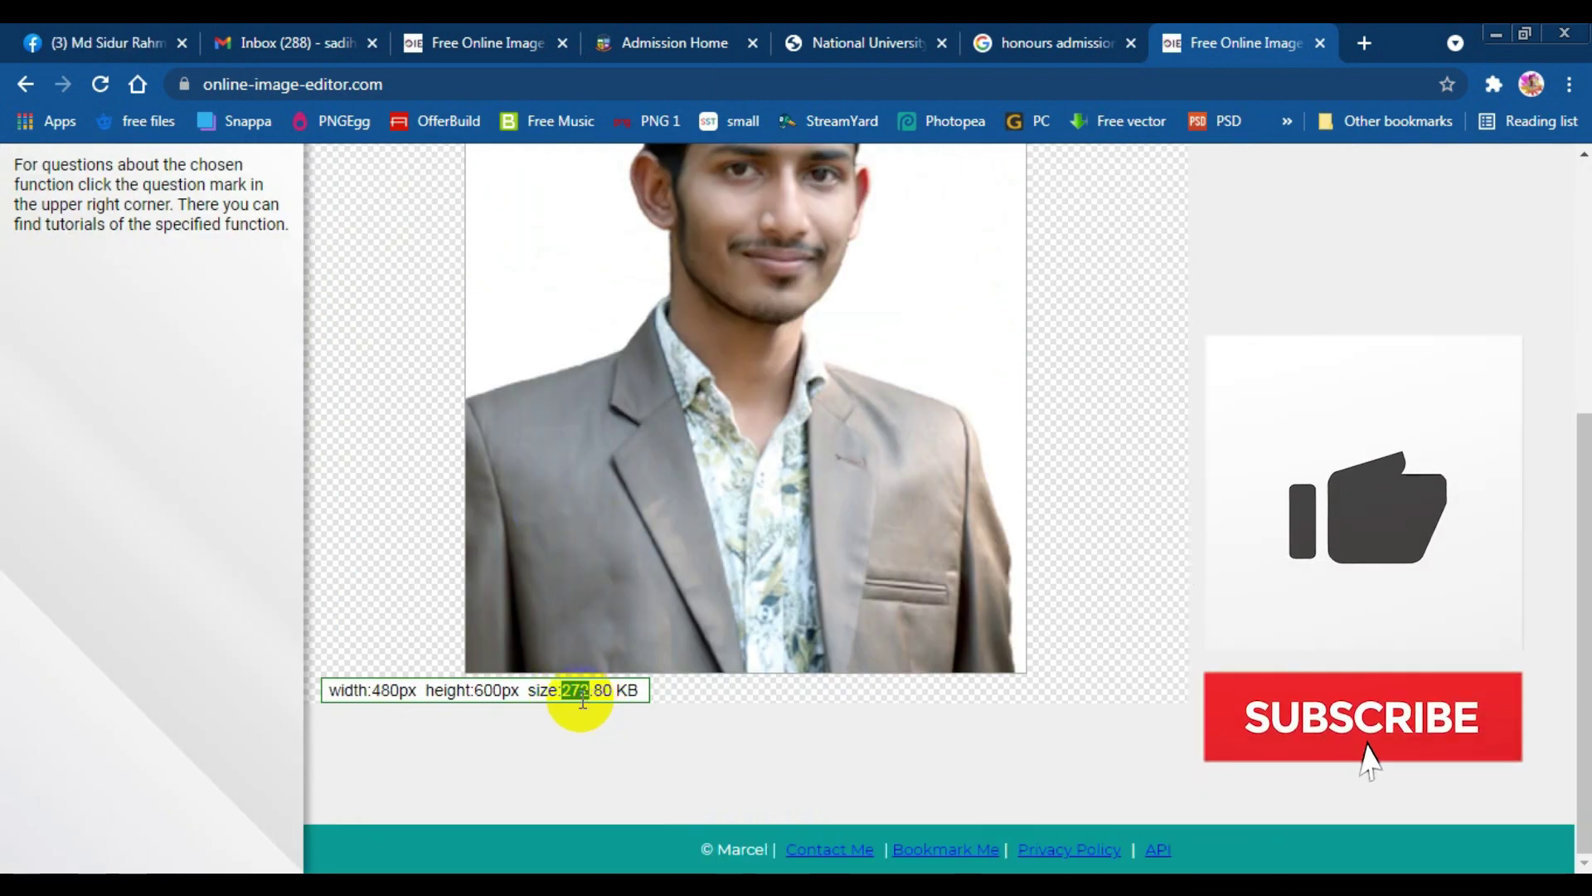
left_click(622, 704)
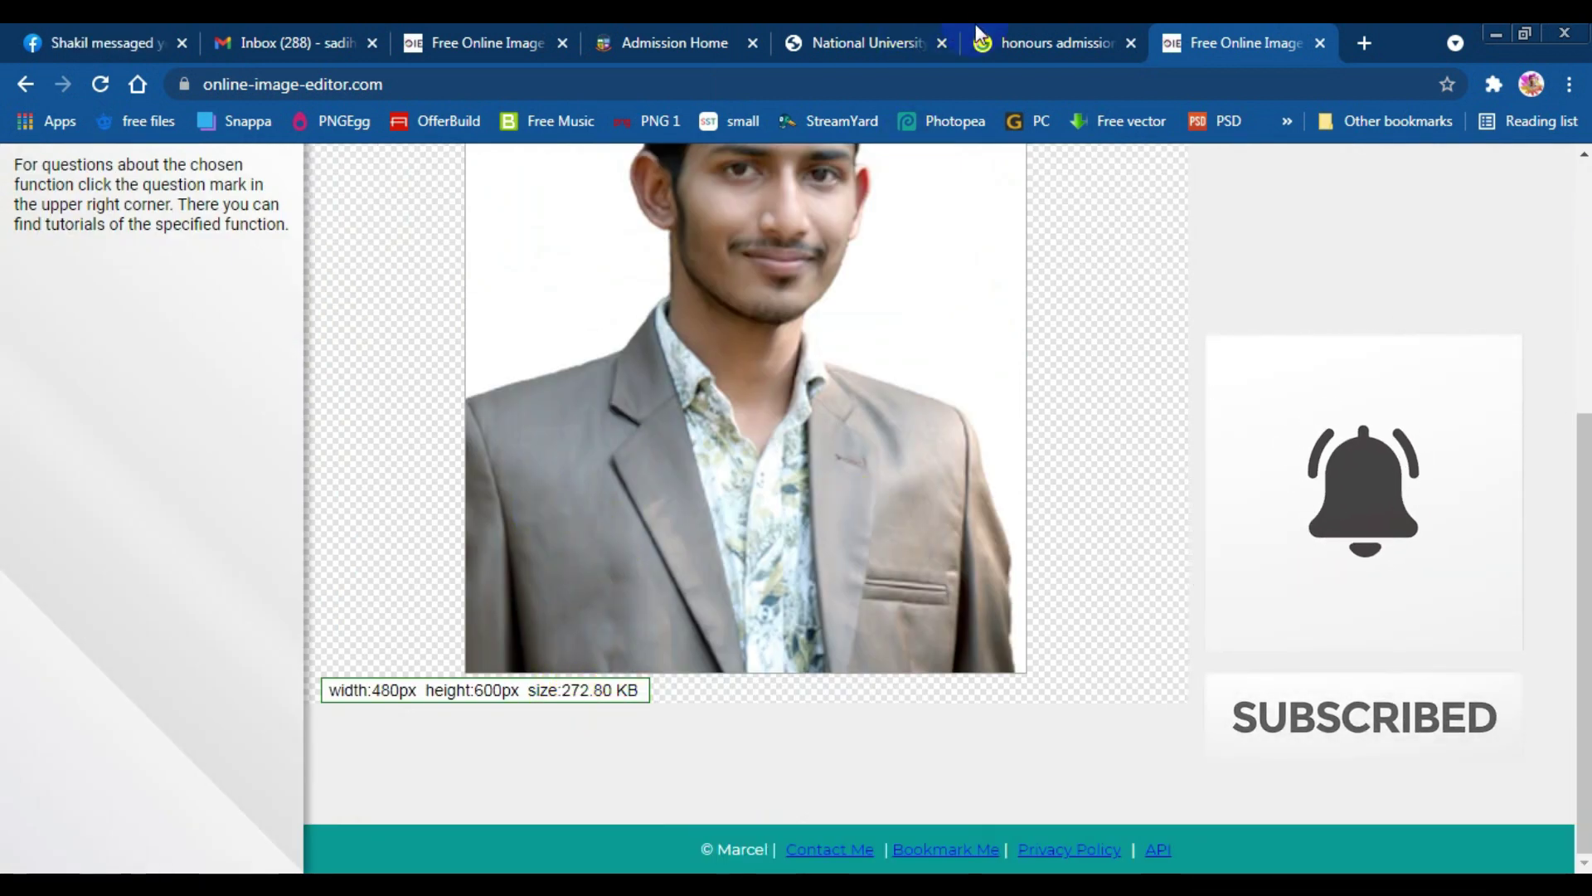
left_click(978, 37)
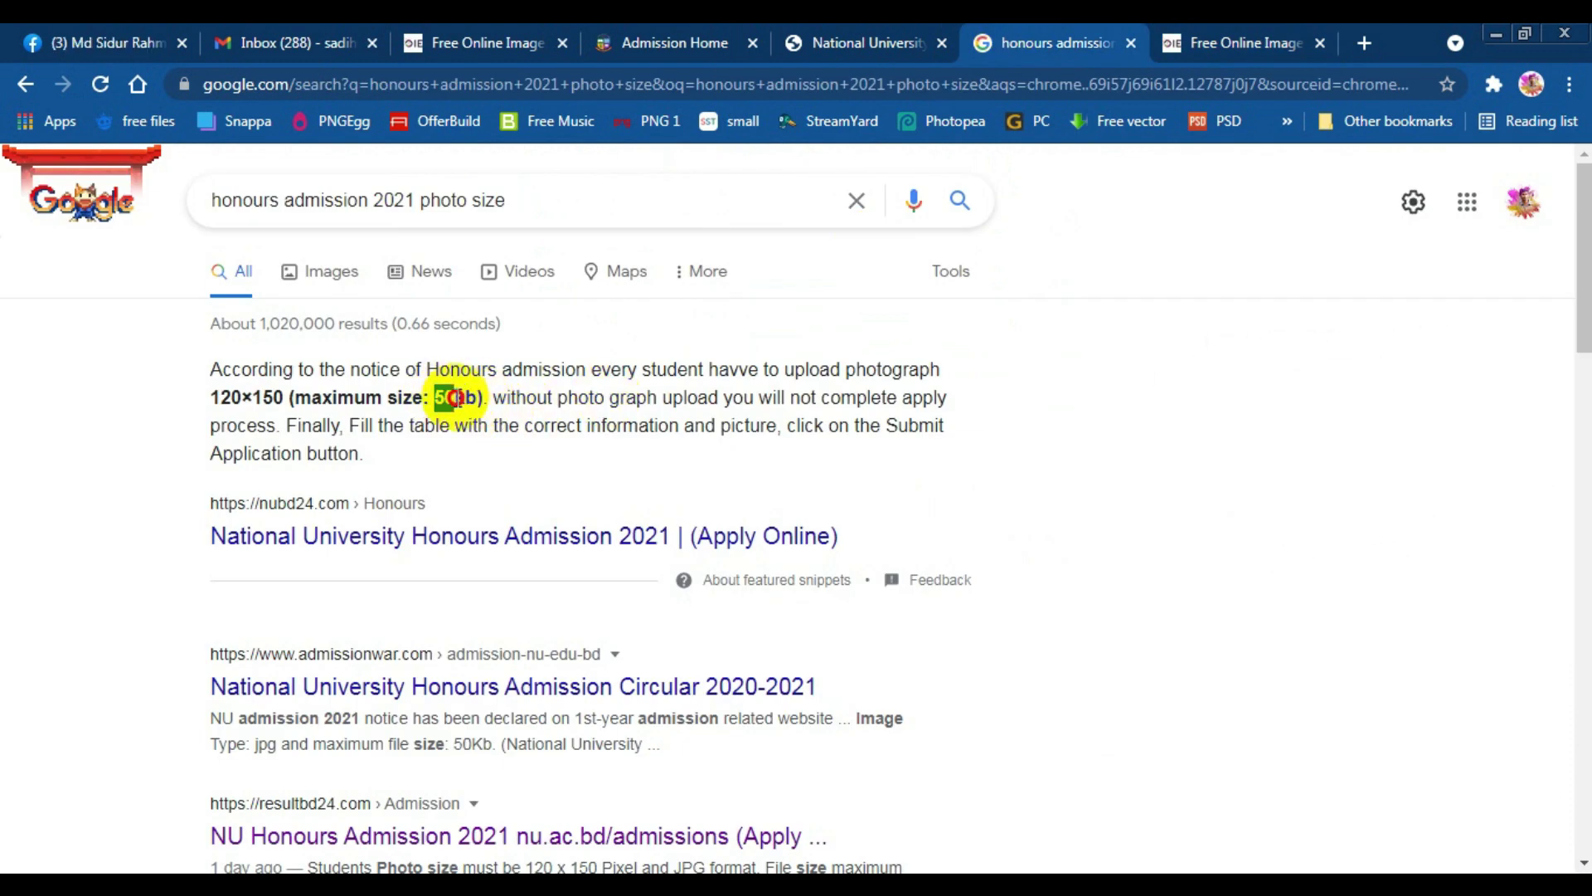
left_click_drag(452, 398, 478, 398)
left_click(1216, 39)
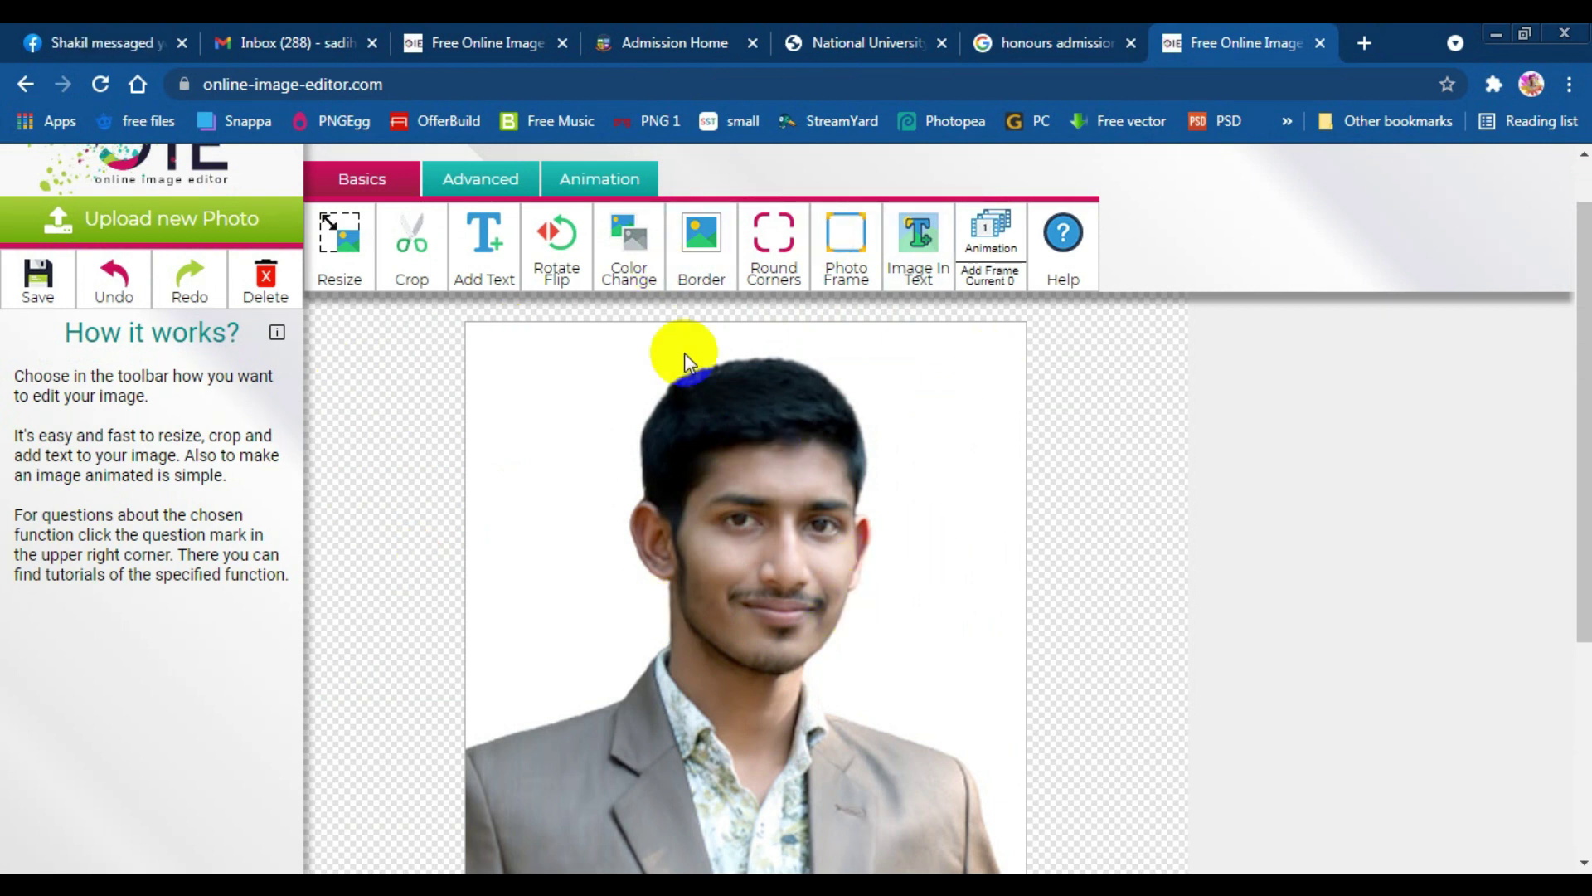
Start resizing the photo and copy the required width of 120 from the admission search results.
scroll(429, 365, "down", 1)
scroll(429, 365, "up", 2)
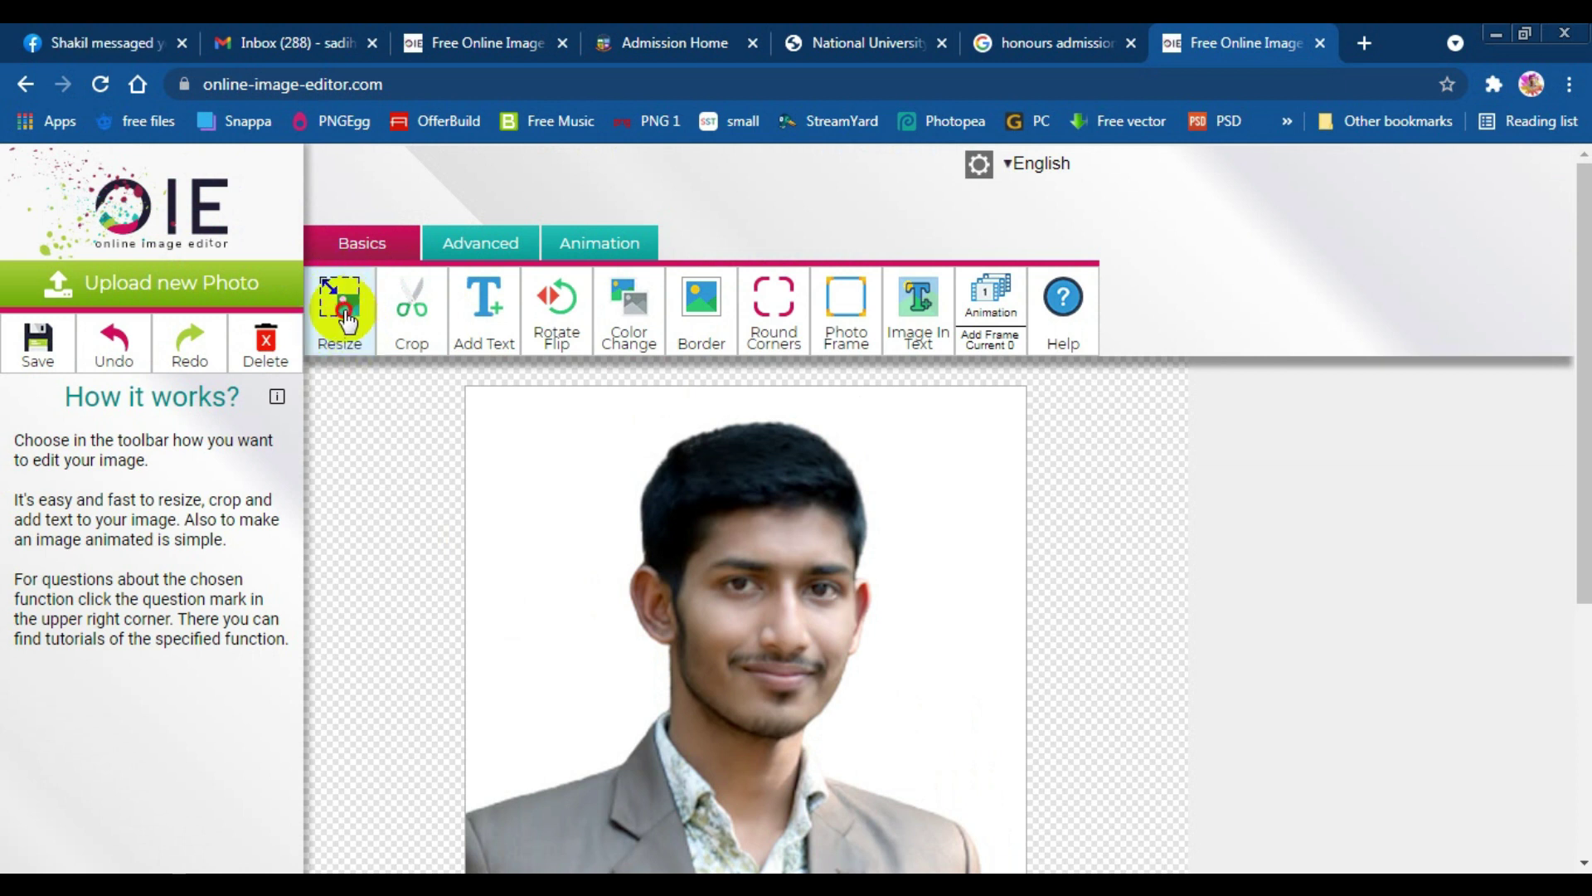
left_click(348, 316)
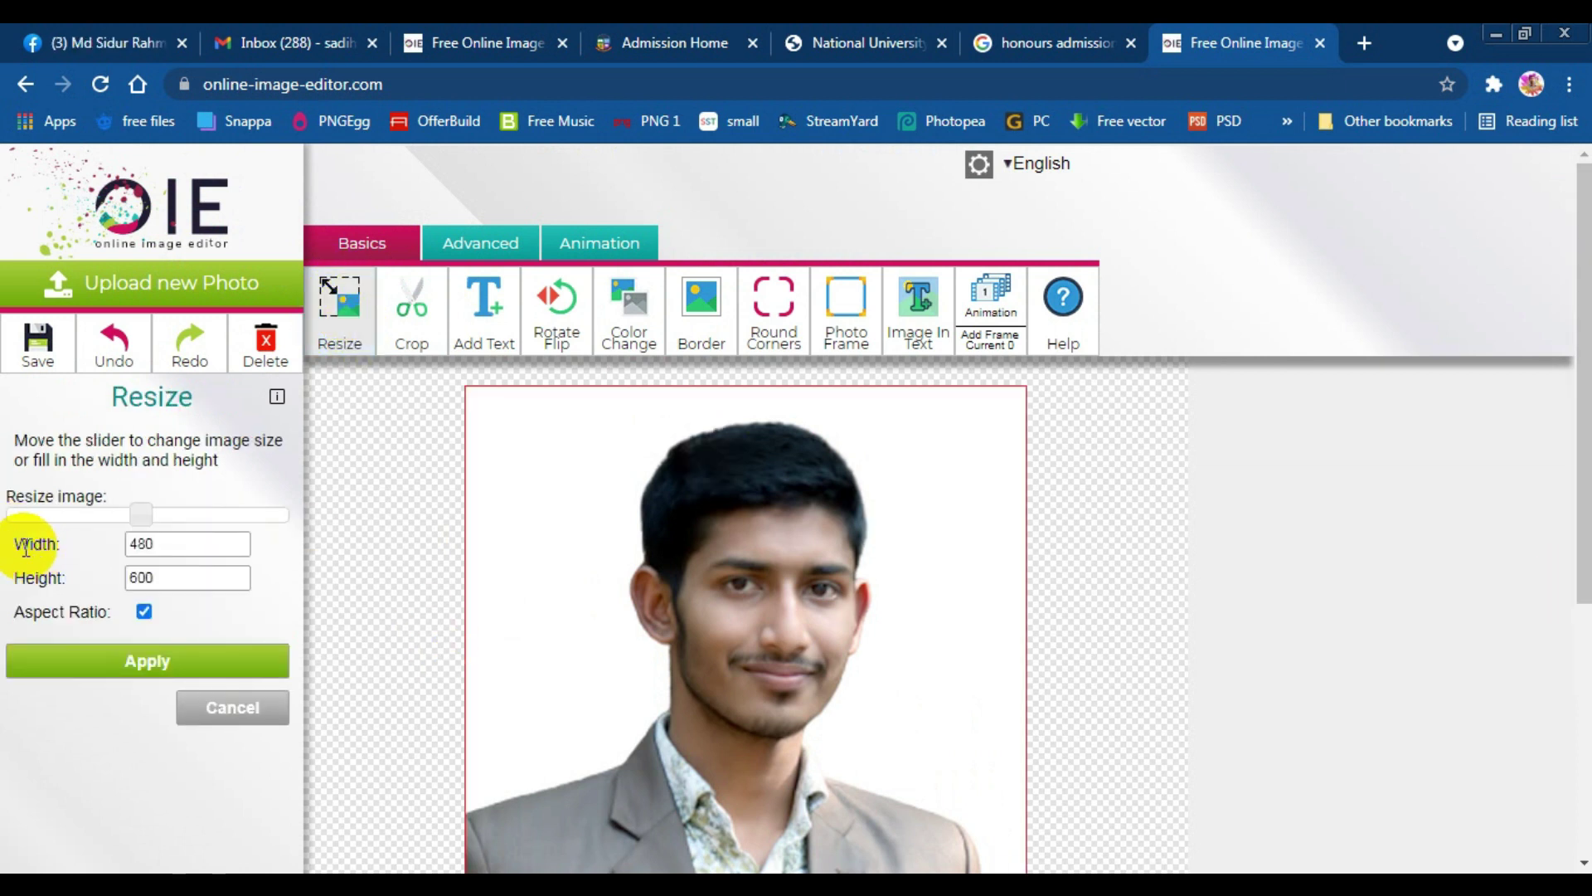
double_click(137, 543)
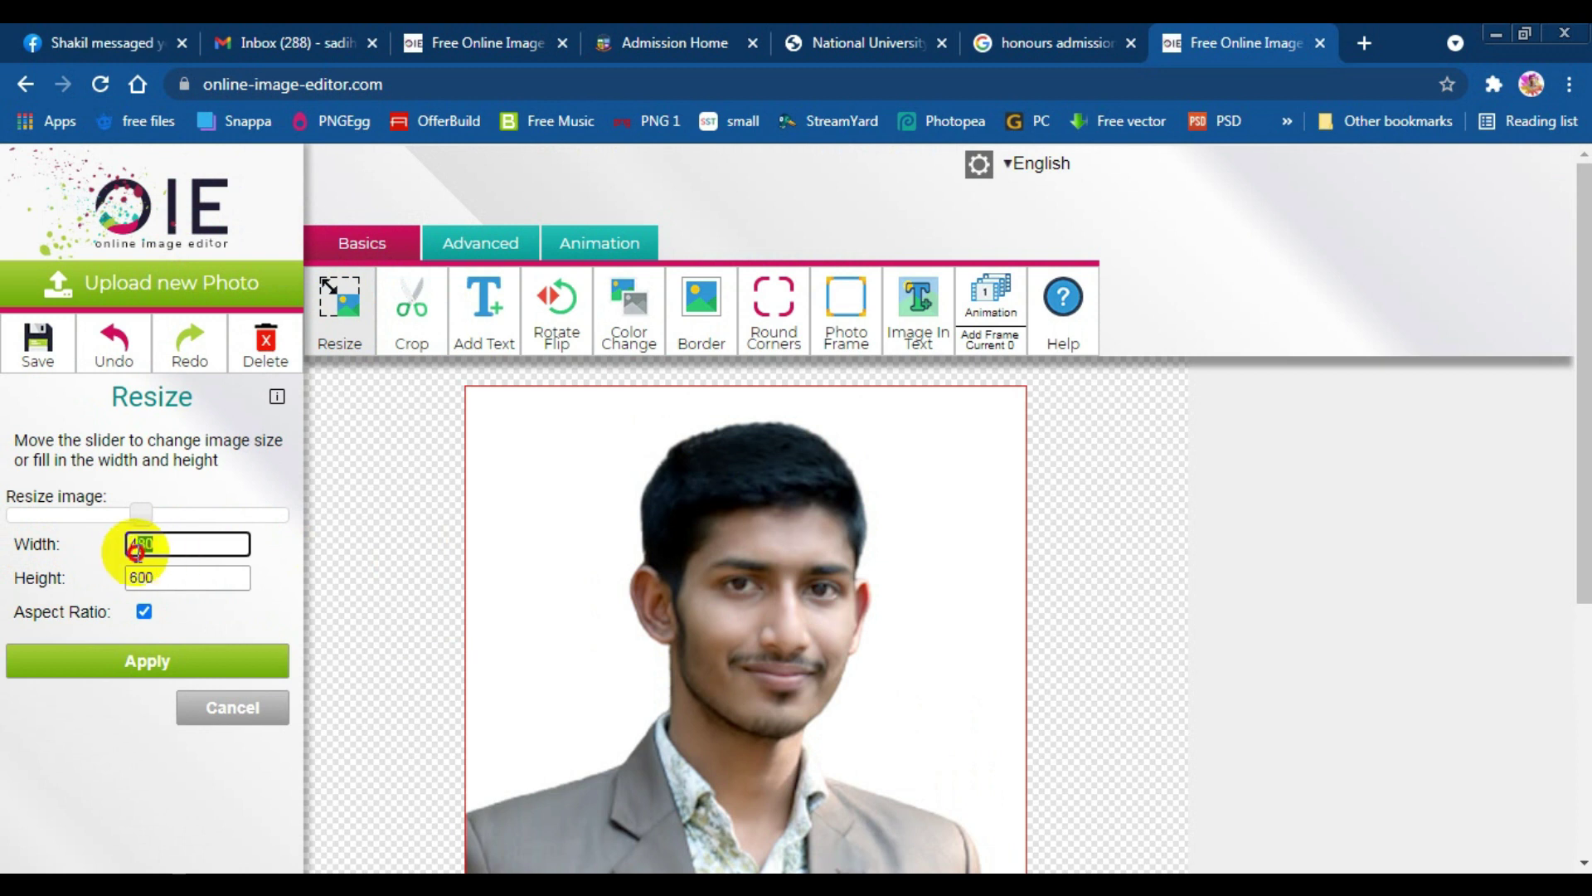
left_click(867, 33)
left_click(1021, 42)
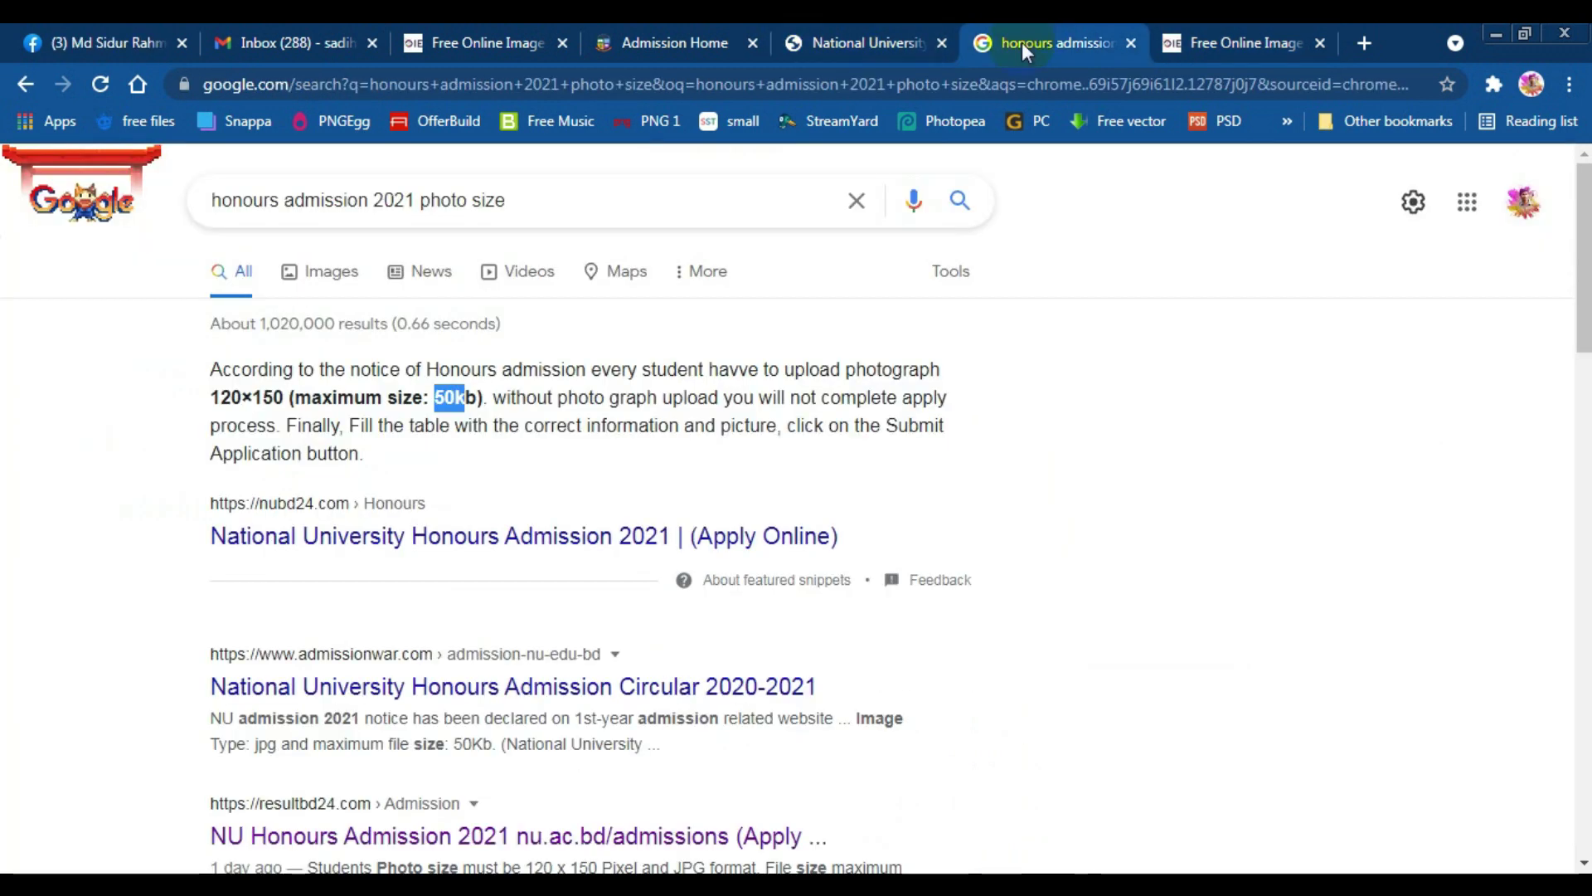
left_click_drag(242, 399, 211, 398)
right_click(217, 398)
left_click(264, 415)
left_click(1235, 43)
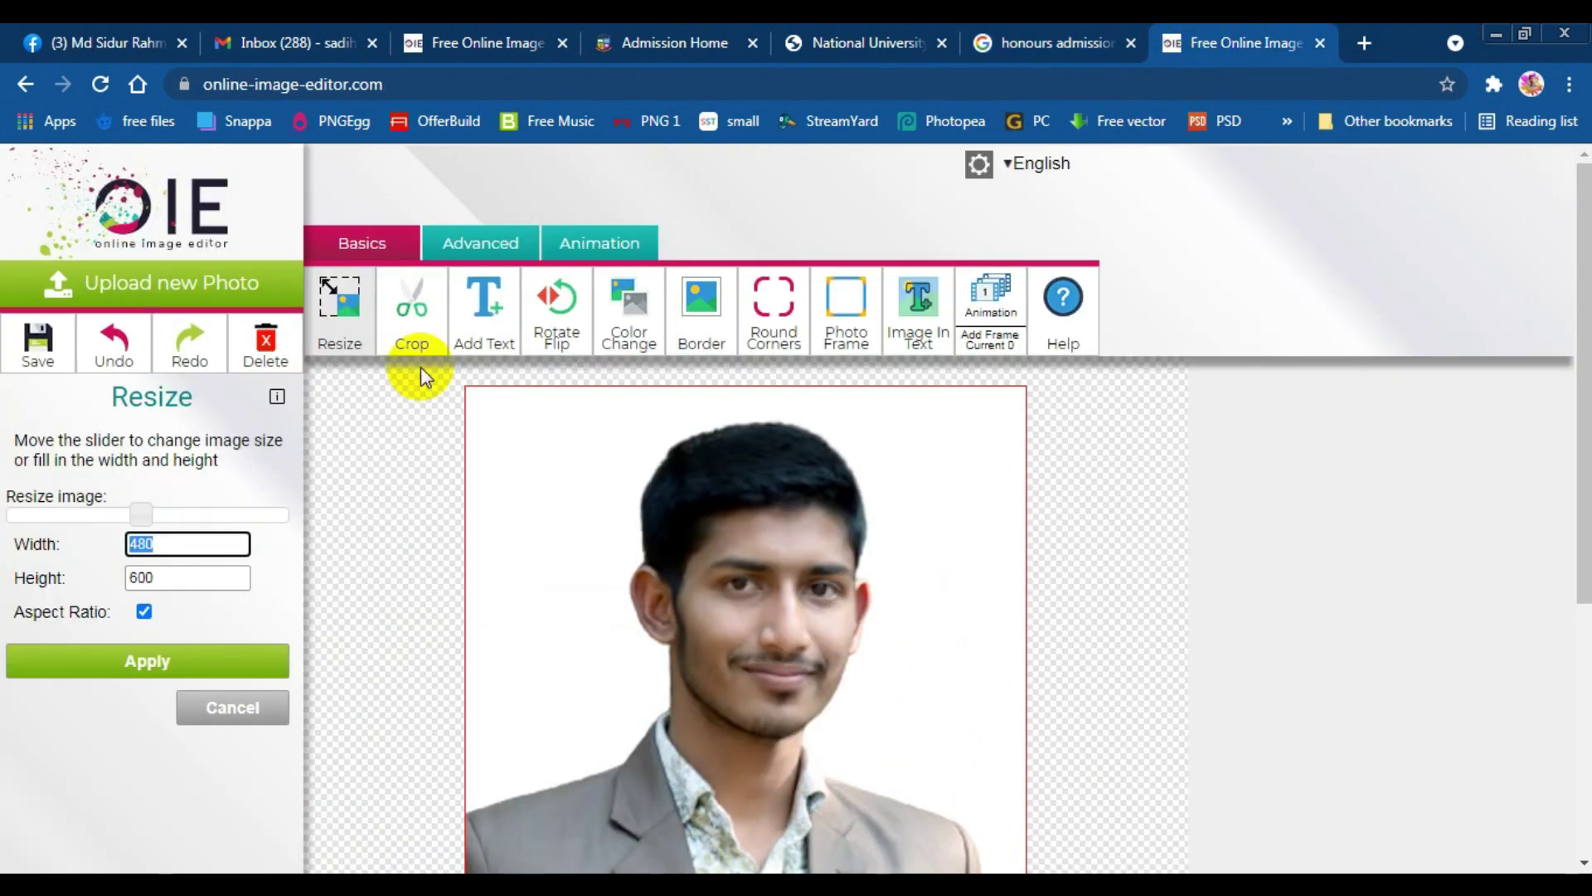
Set the photo's resize width to 120 with the aspect ratio kept.
left_click_drag(189, 545, 106, 544)
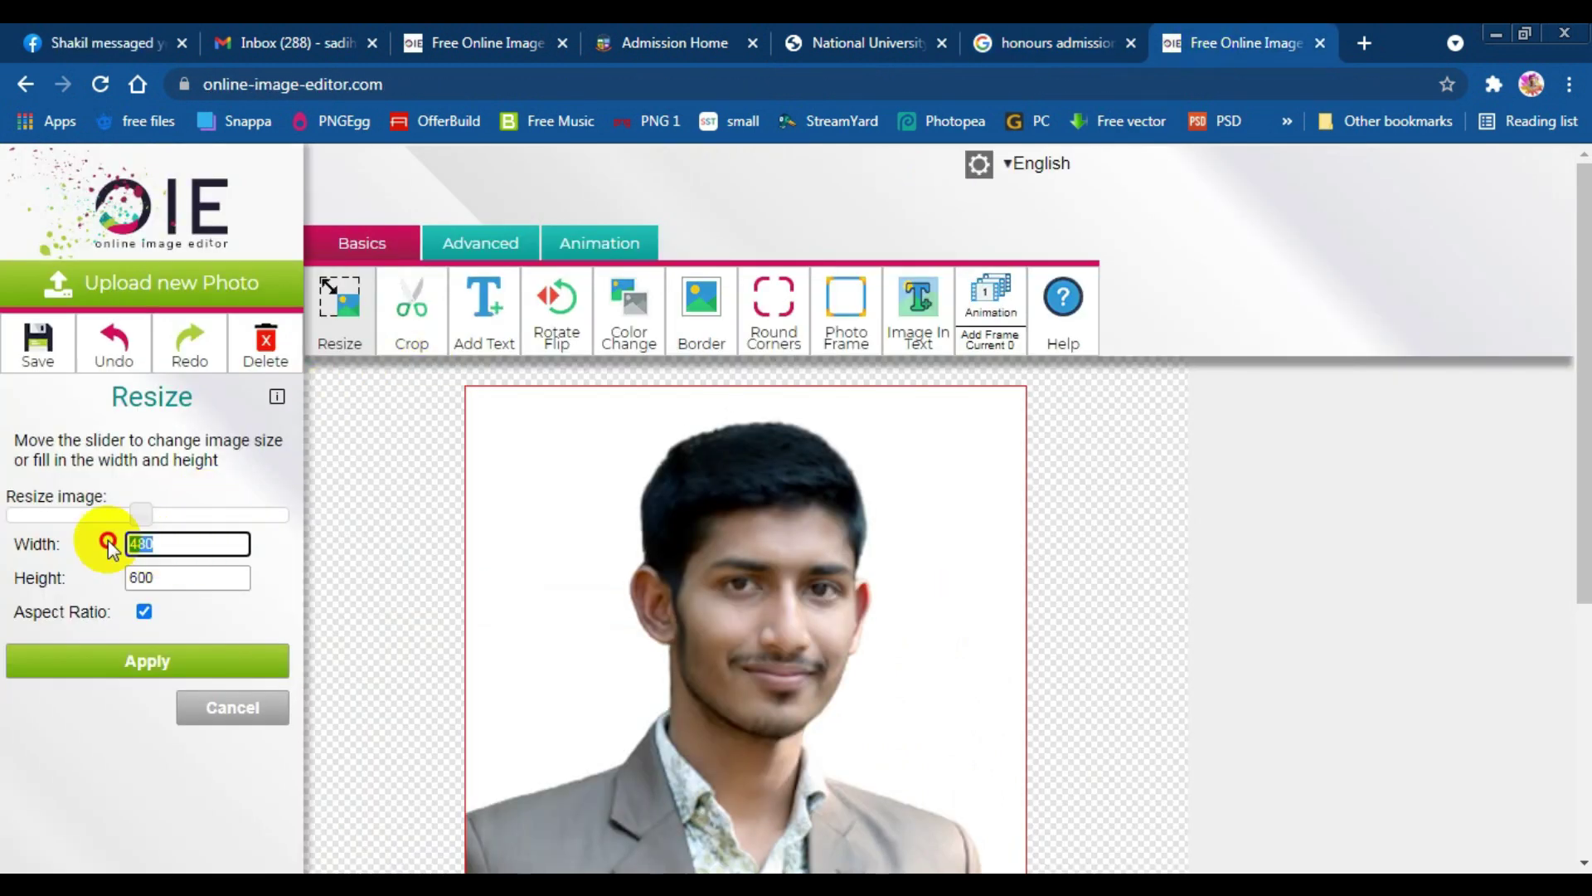
right_click(147, 540)
left_click(226, 260)
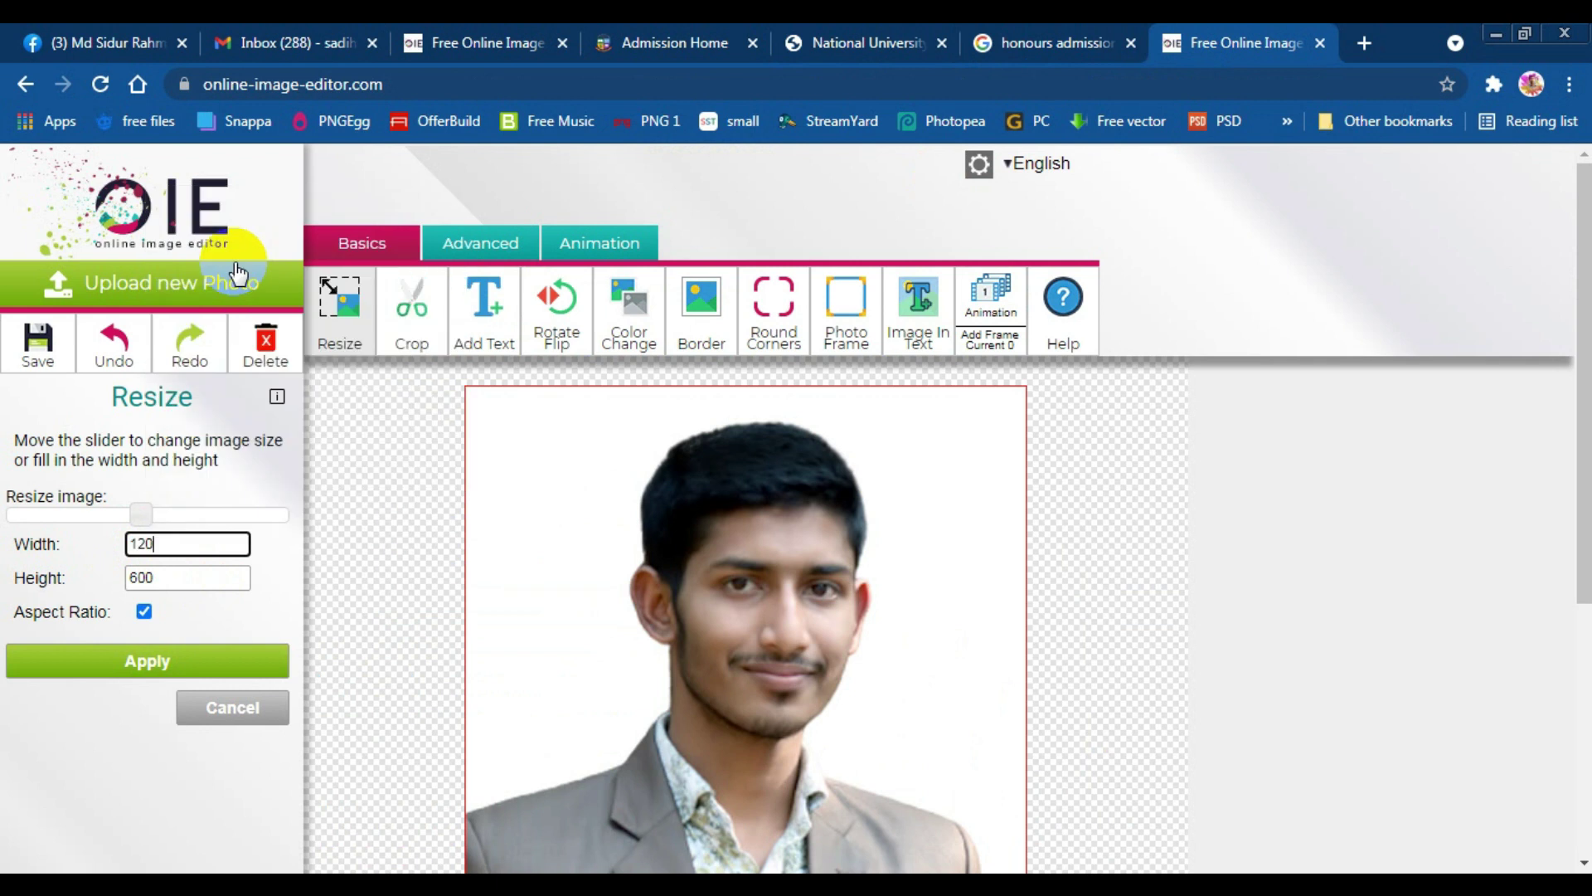
left_click(185, 579)
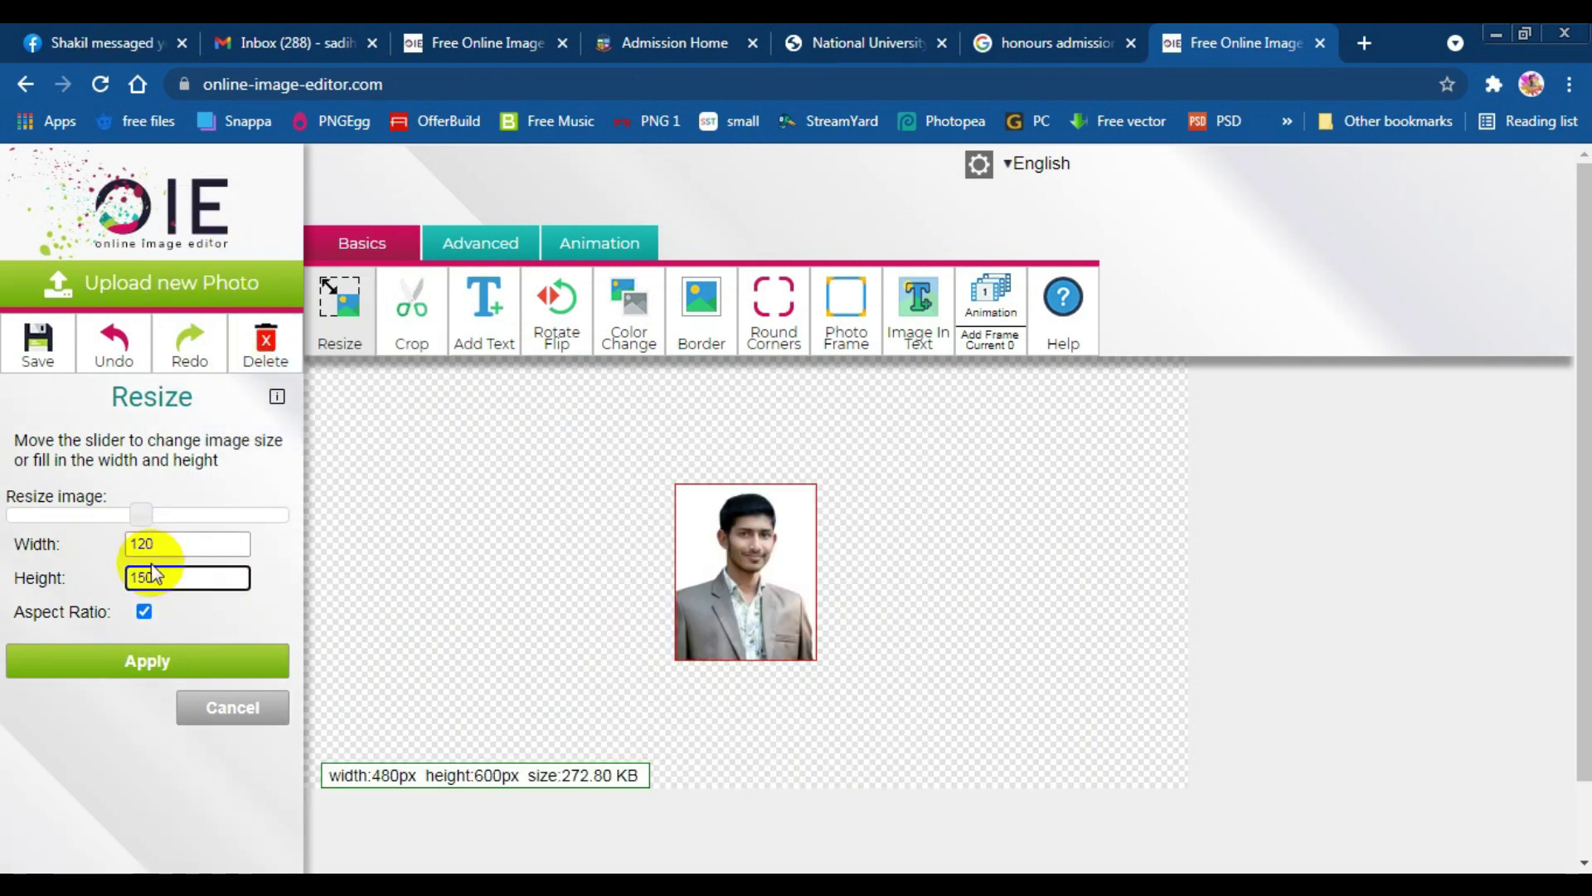
Check the resize height and the file size shown beneath the photo.
double_click(135, 577)
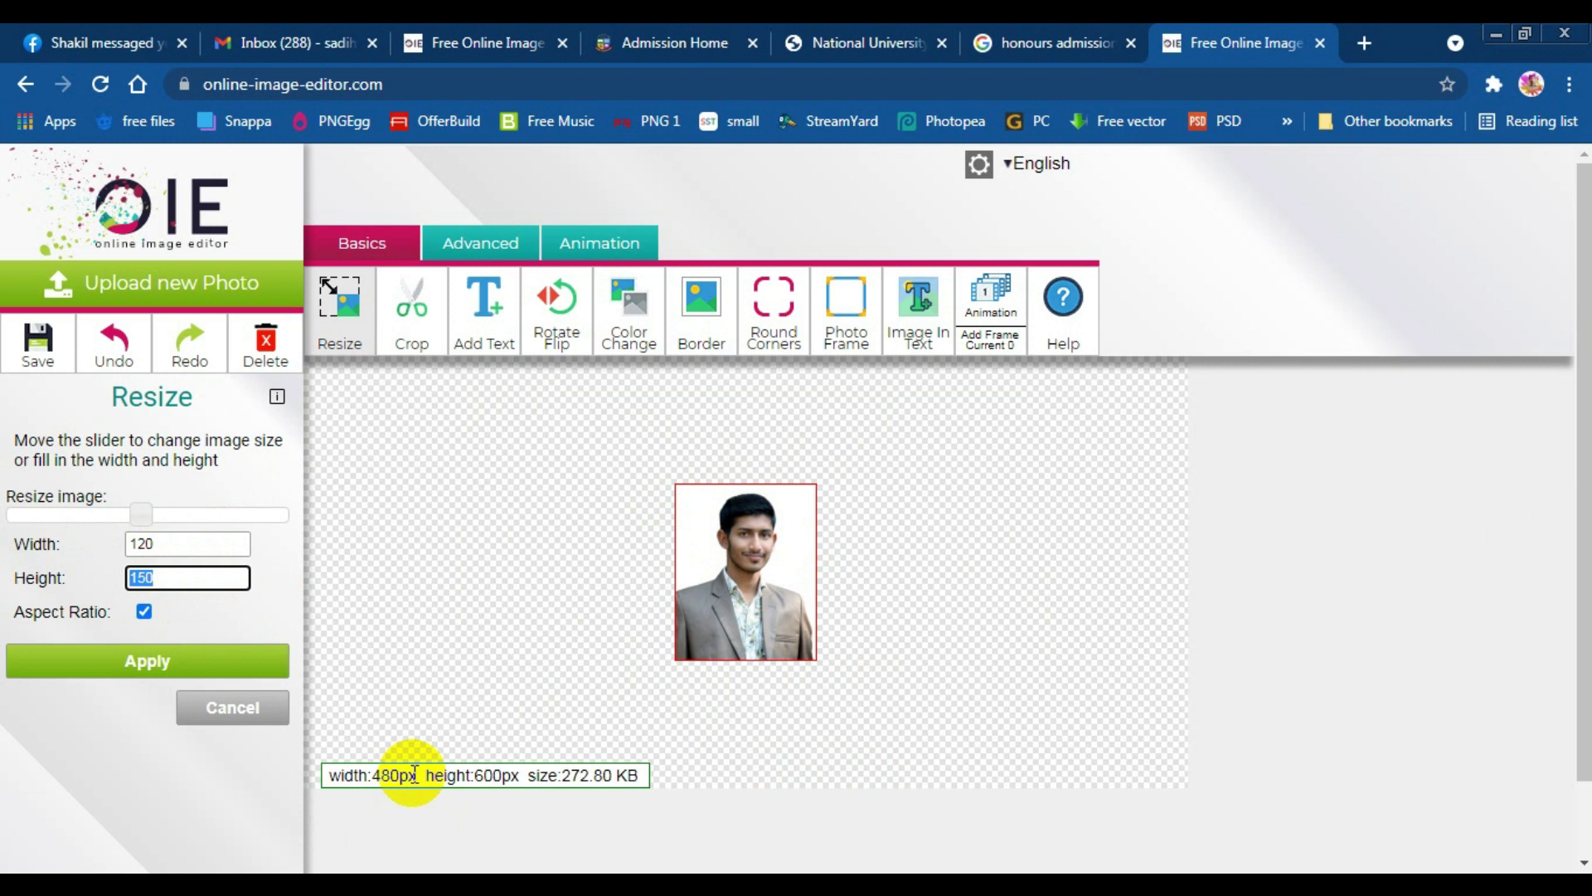
double_click(570, 775)
left_click(743, 521)
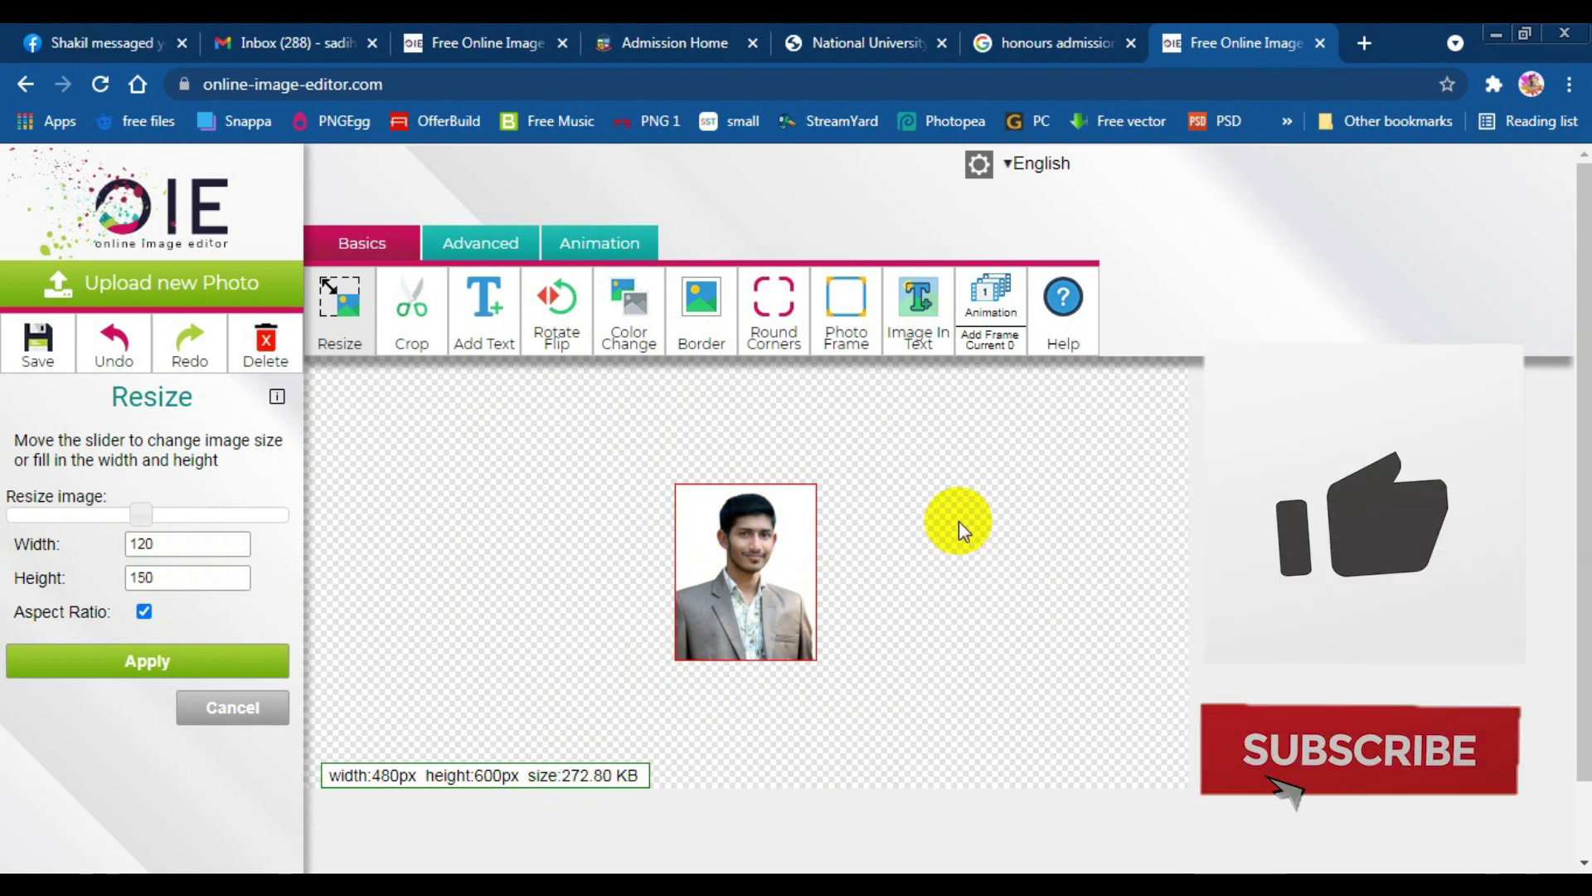
Apply the 120×150 resize and compare the photo's new file size with the maximum stated in the admission search results.
left_click(138, 670)
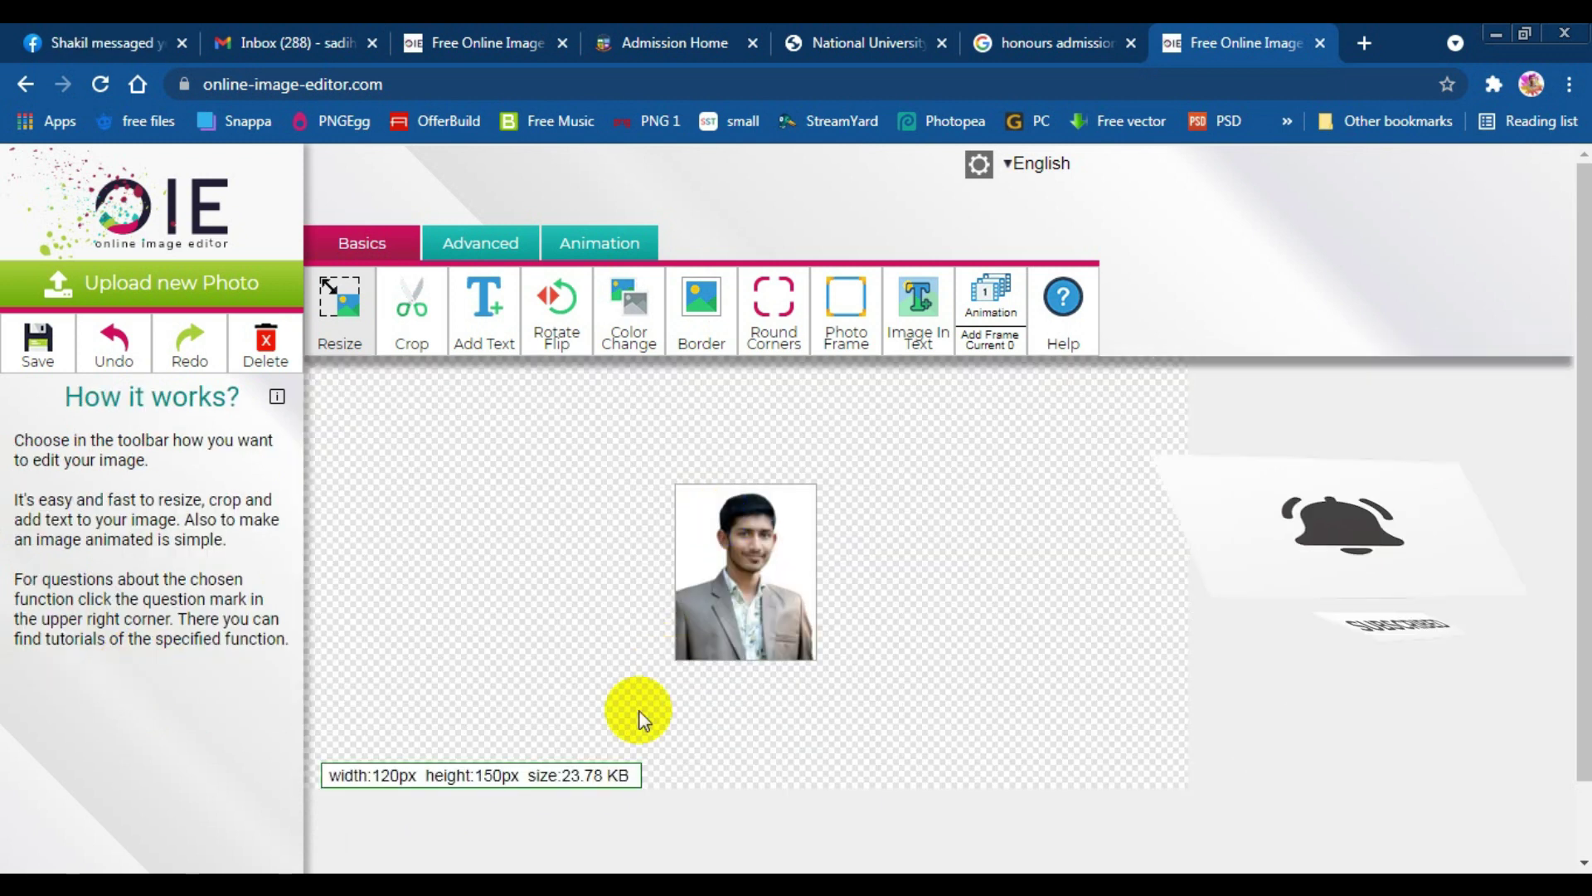
left_click_drag(562, 771, 604, 775)
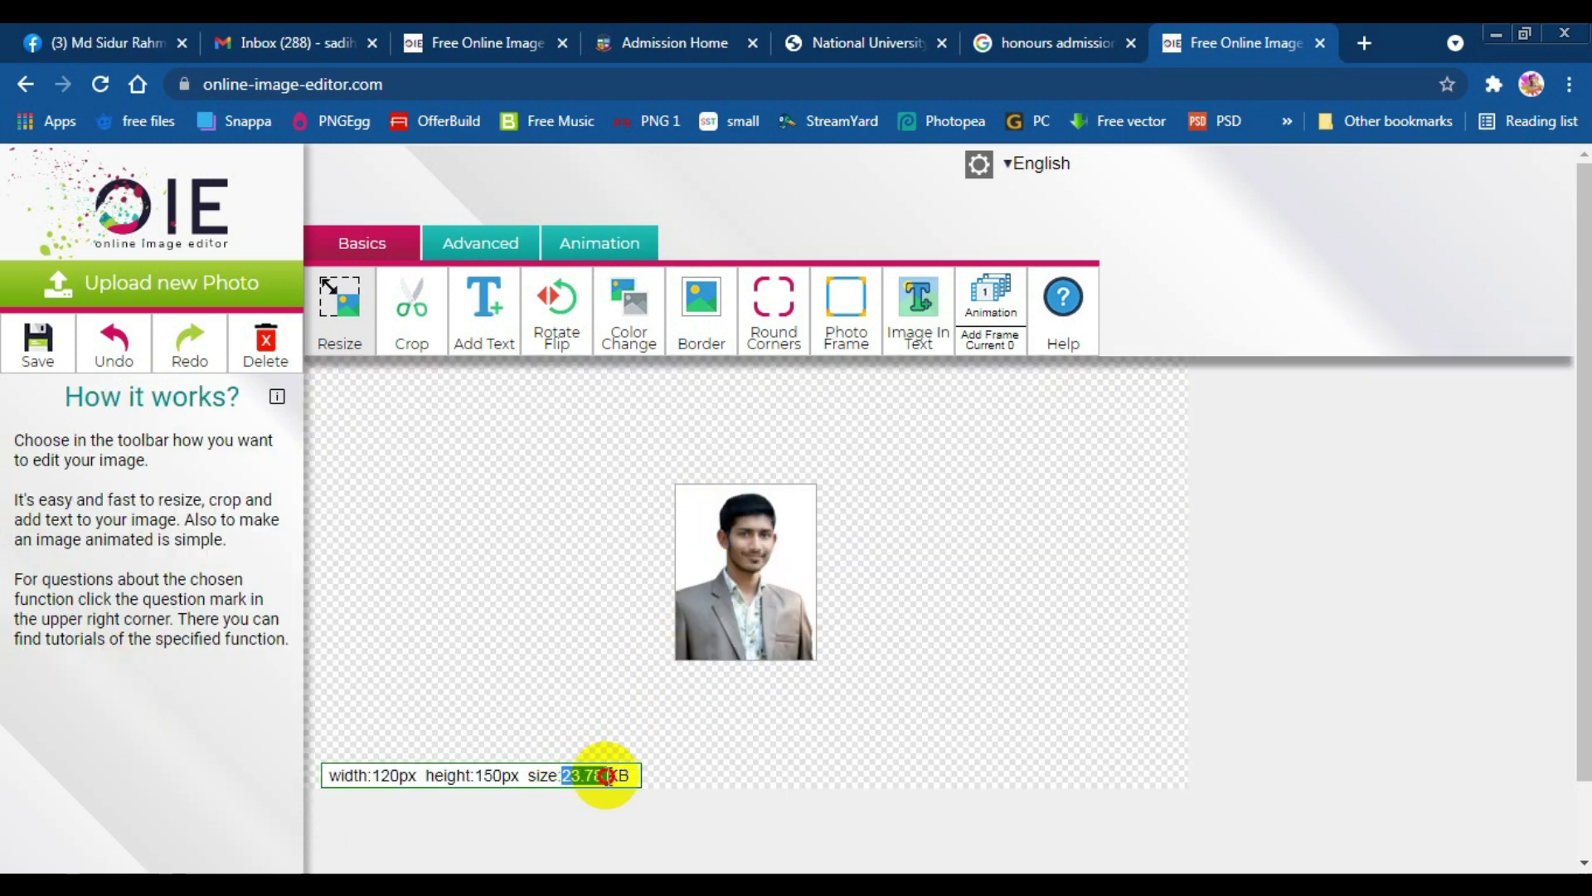
left_click(699, 36)
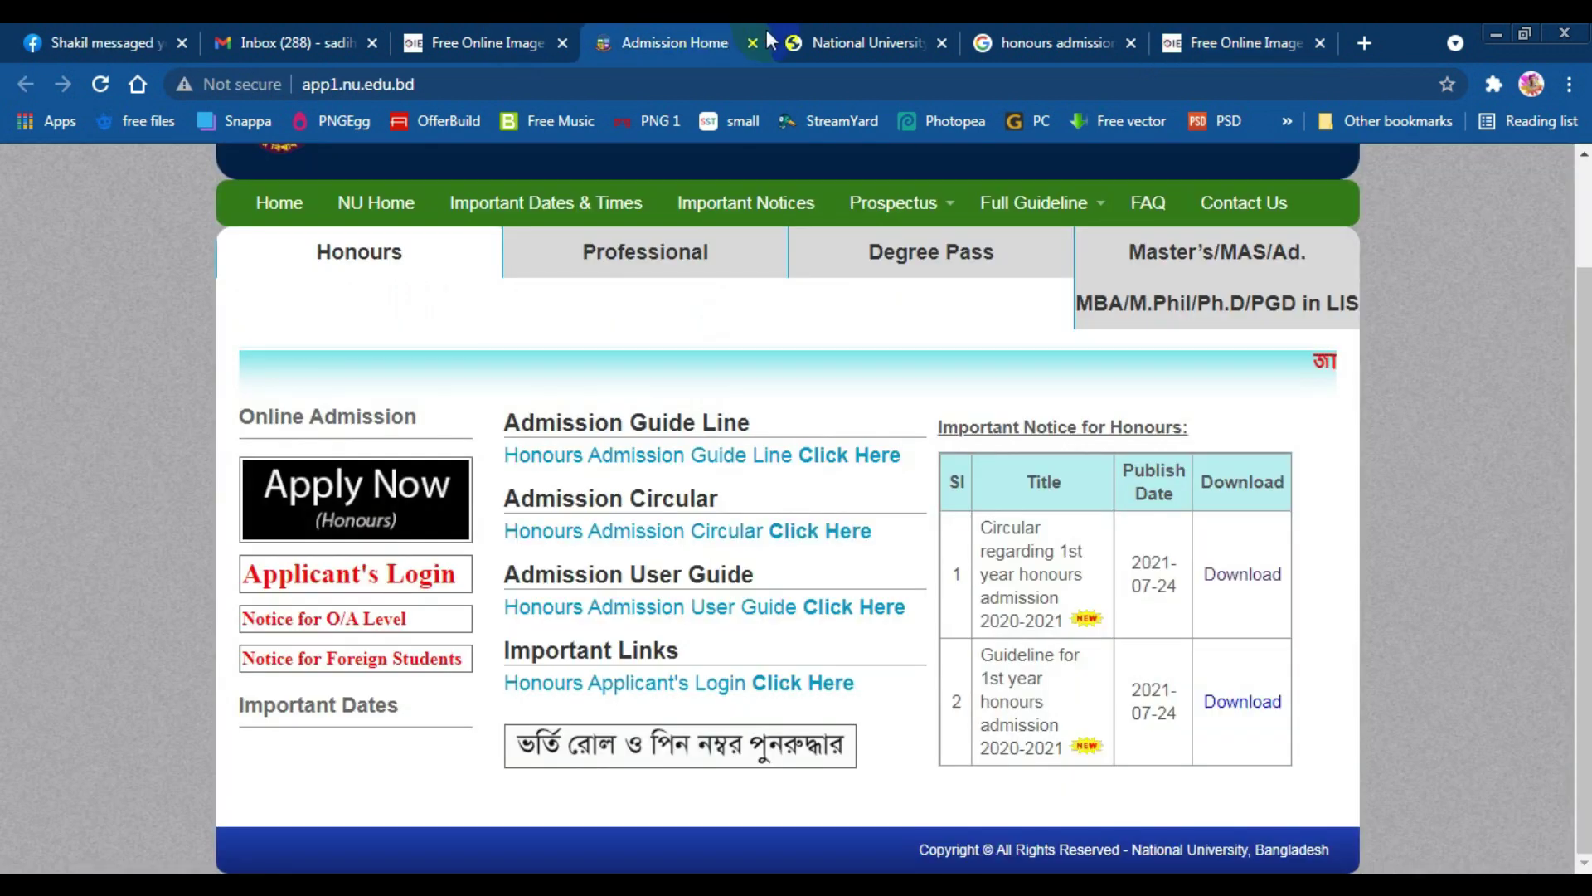
left_click(859, 43)
key("ctrl+Tab")
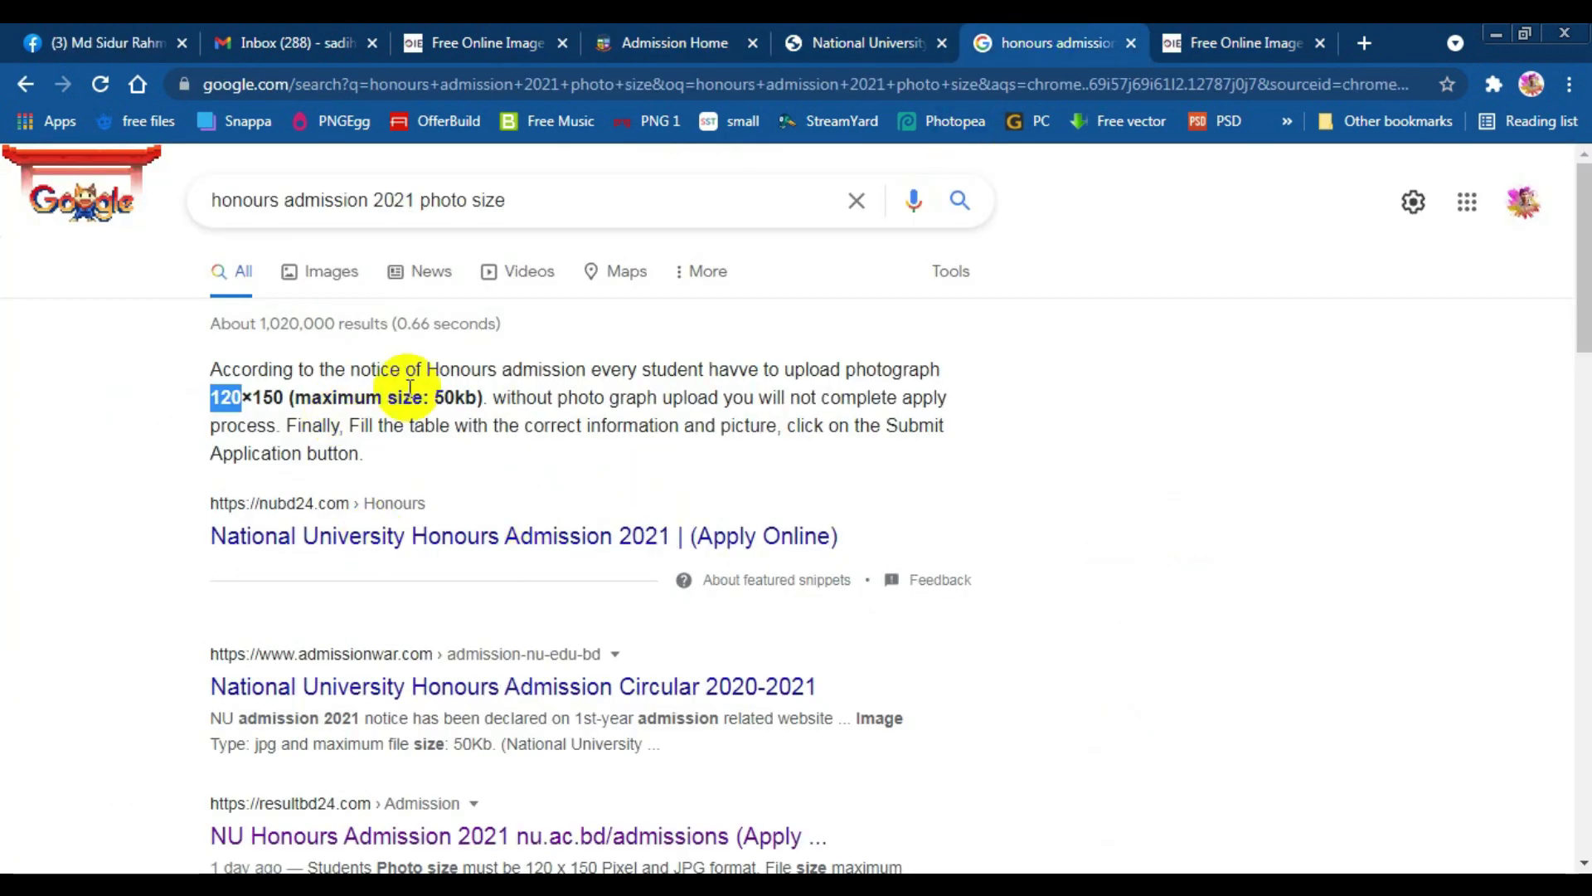
left_click_drag(428, 397, 448, 395)
left_click(1239, 42)
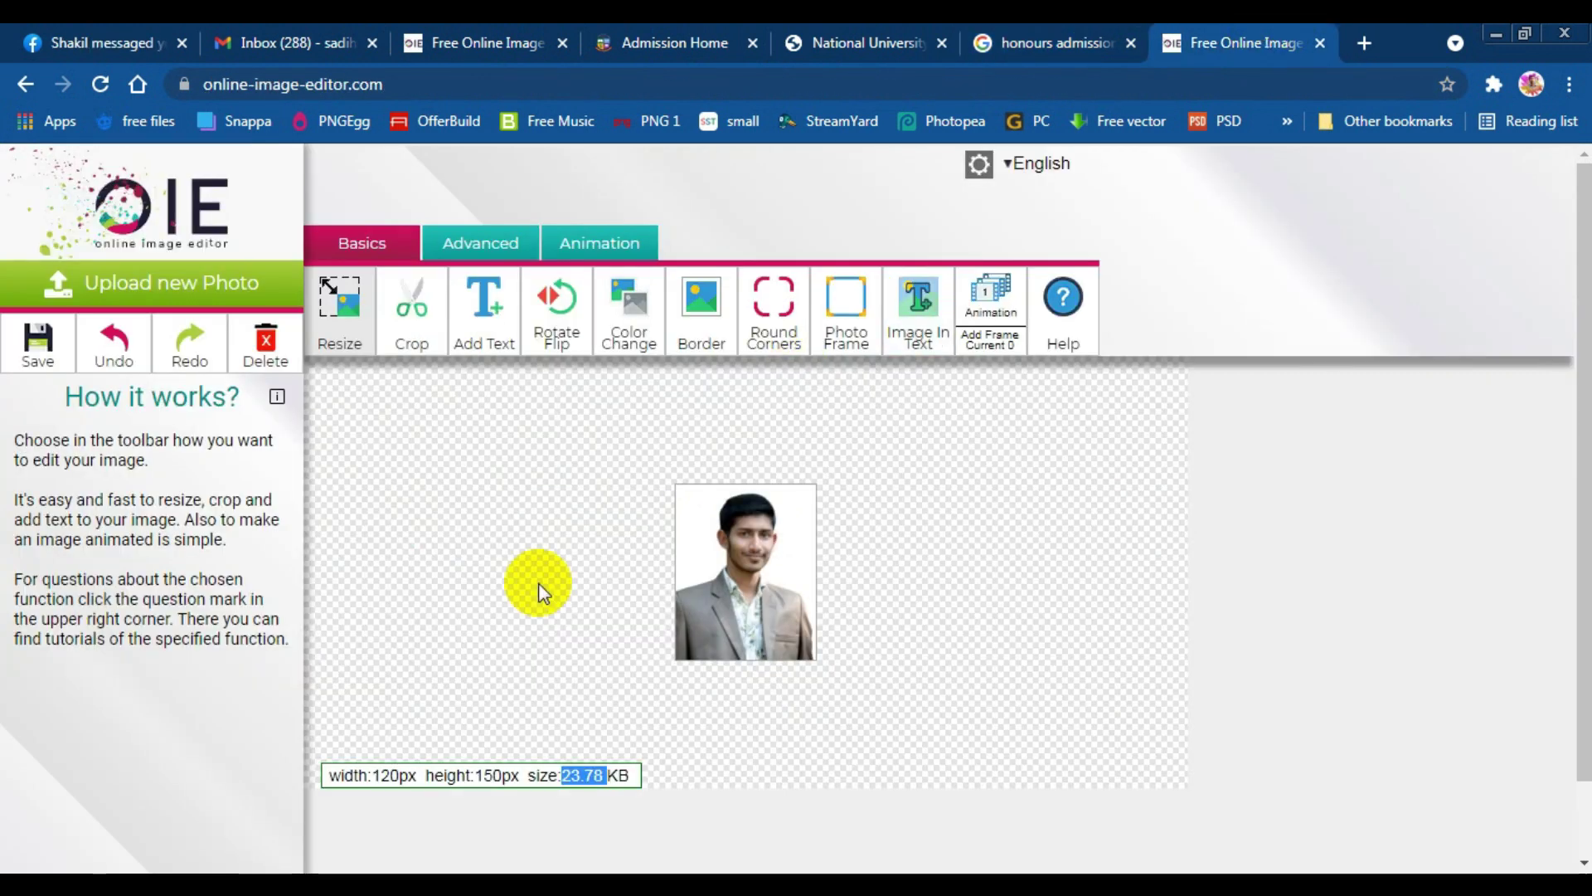
left_click(607, 779)
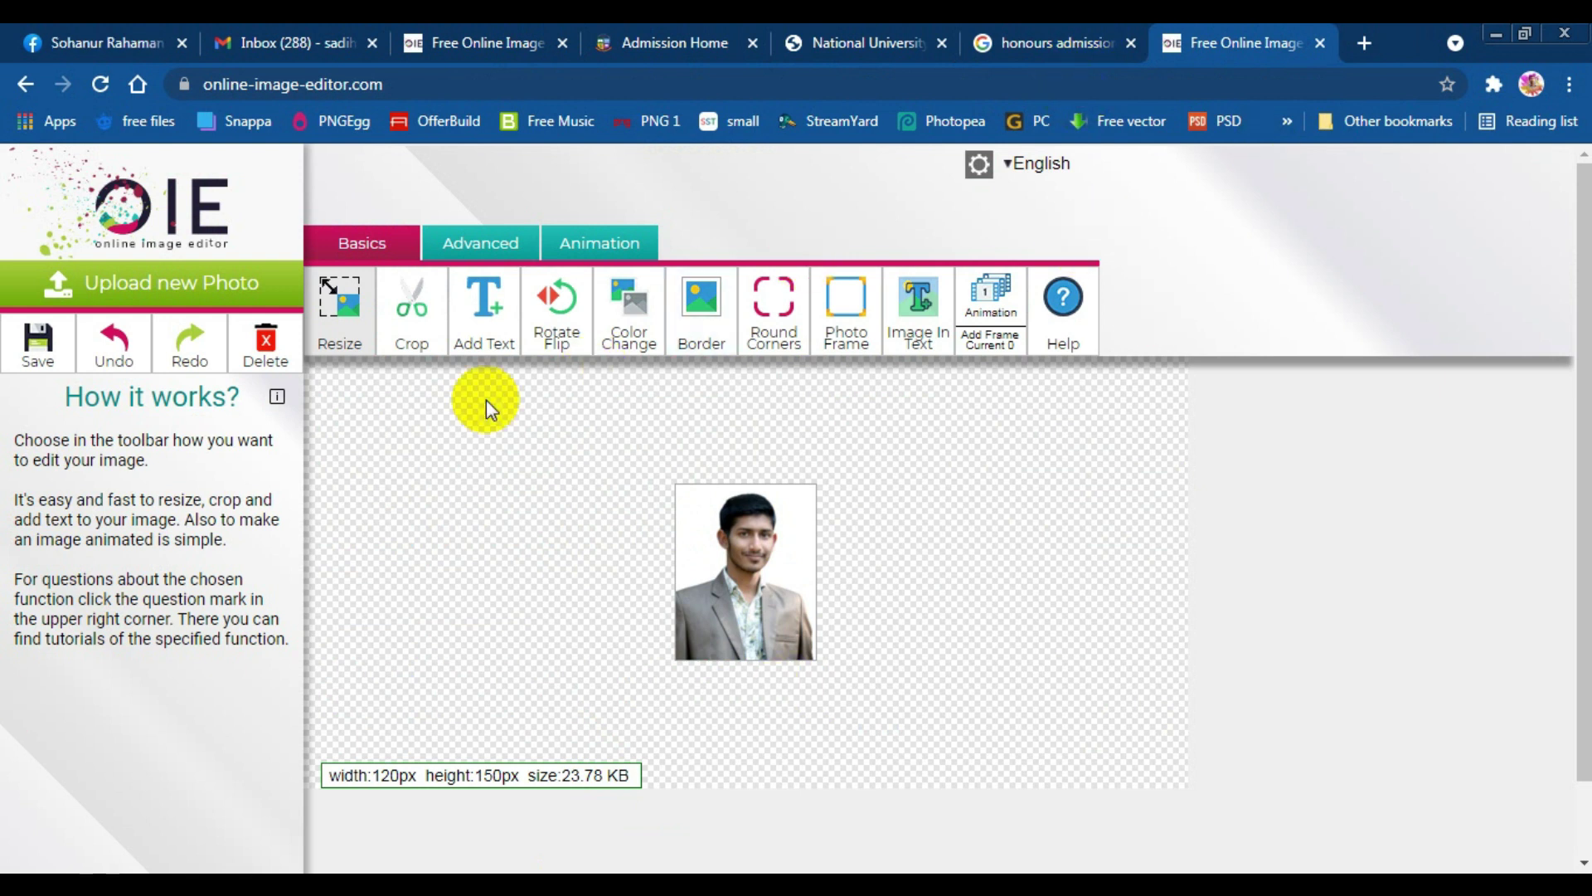
Save the resized photo to the computer and open the downloaded PNG to check it.
left_click(37, 365)
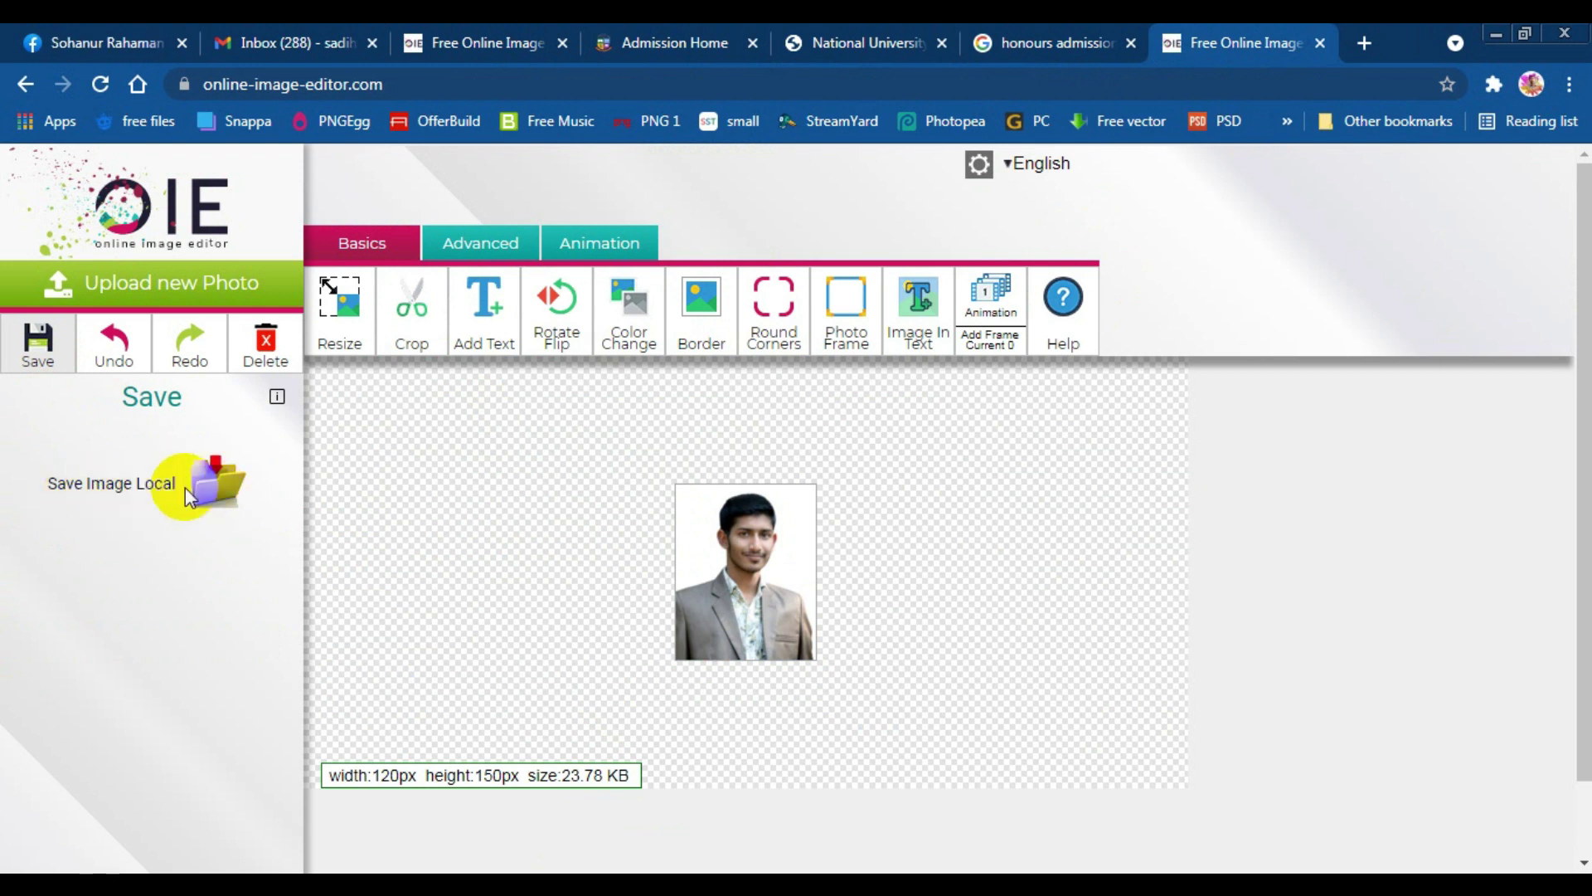
left_click(208, 508)
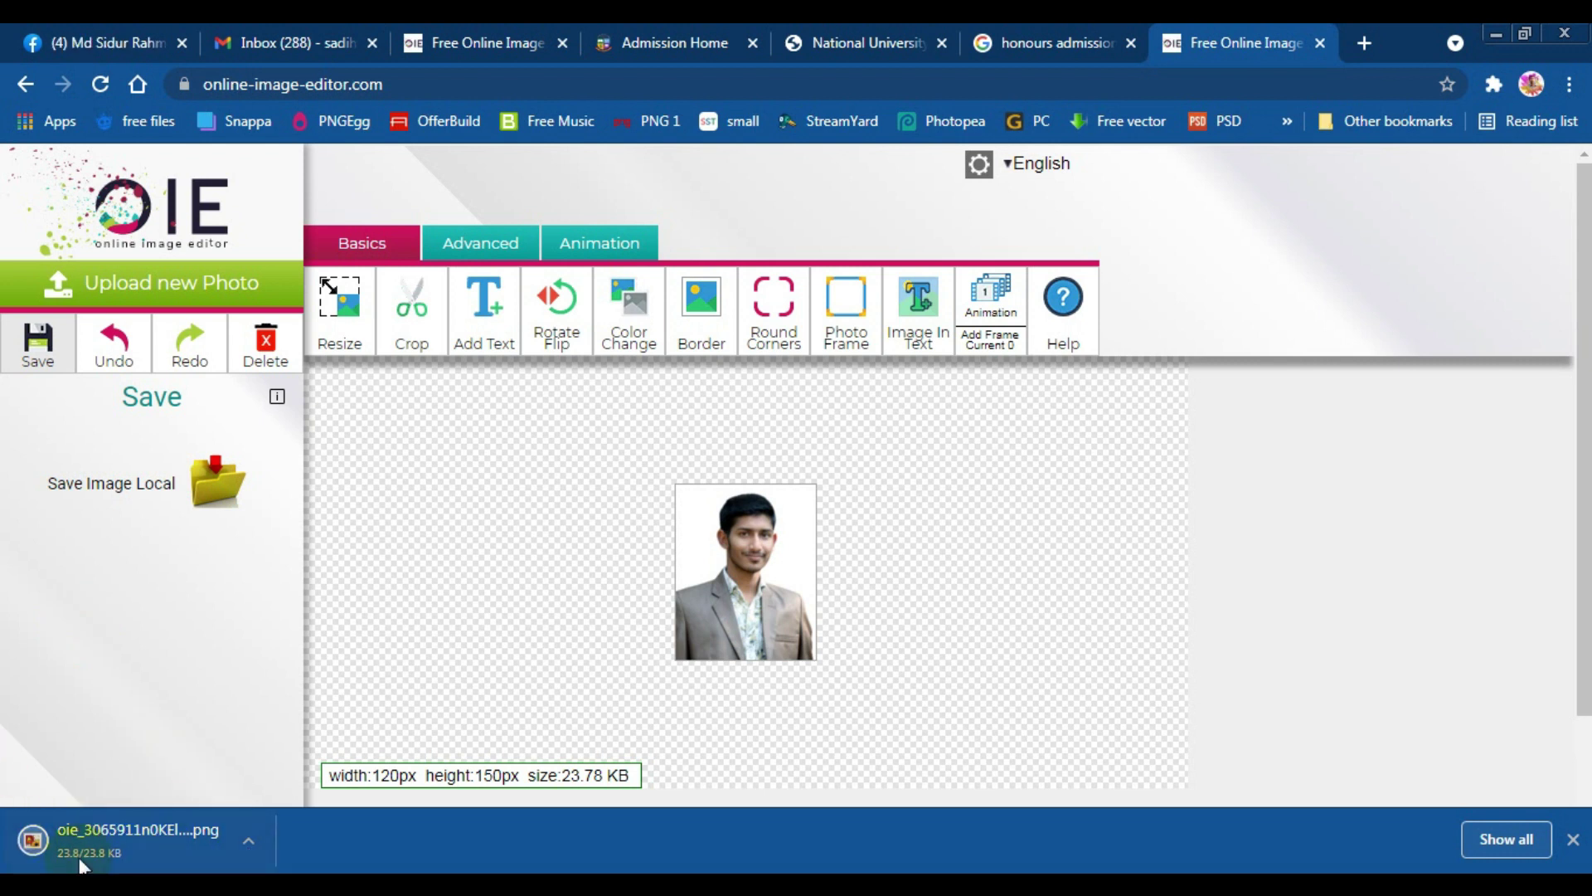
left_click(243, 840)
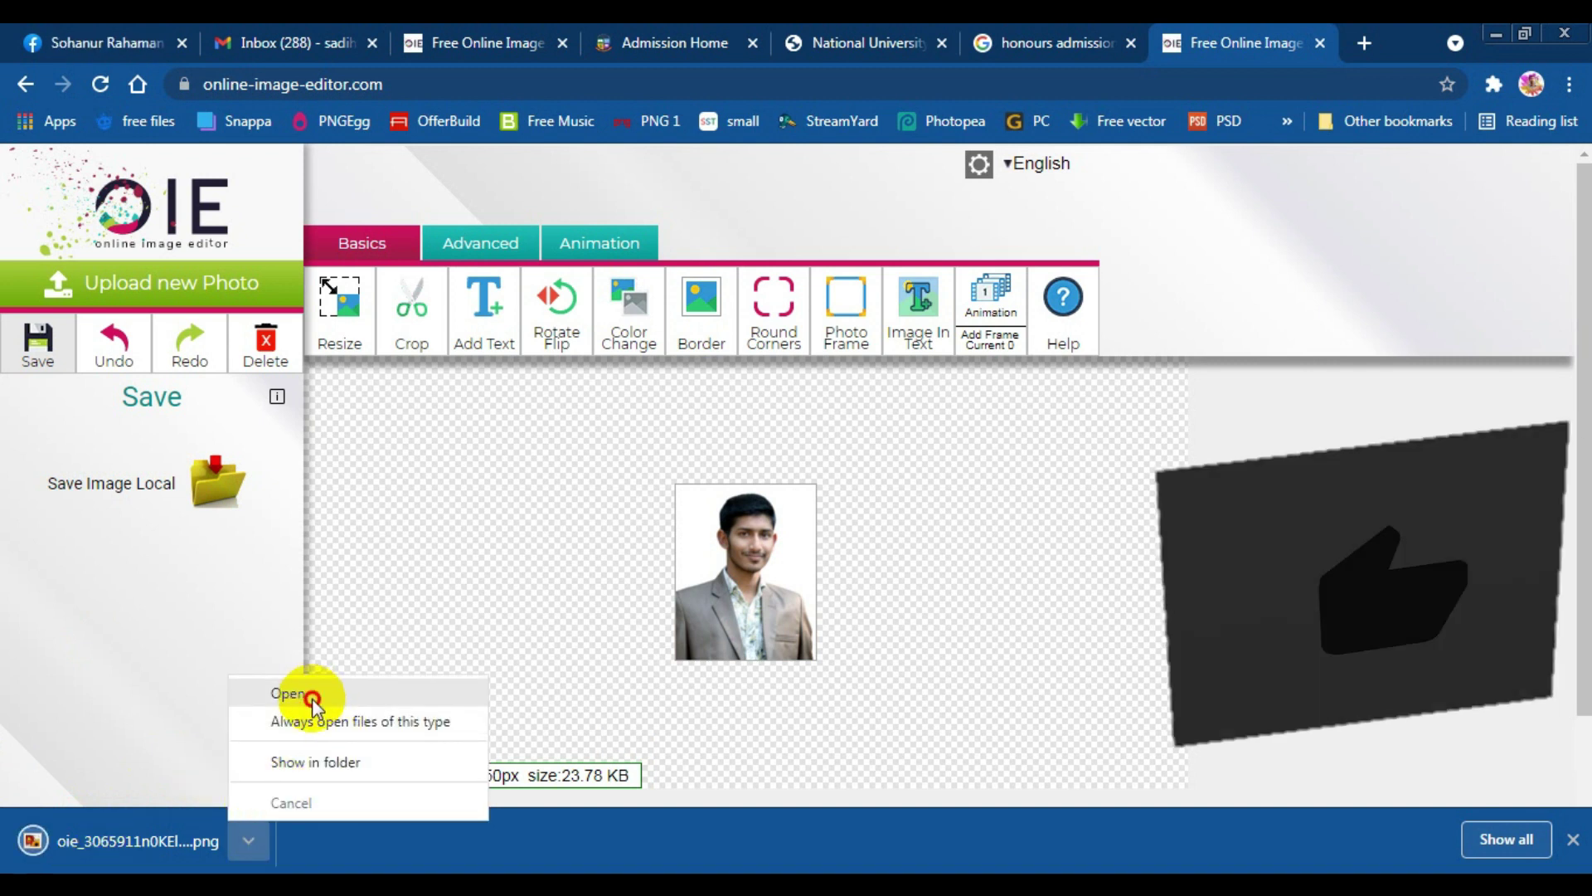
left_click(346, 693)
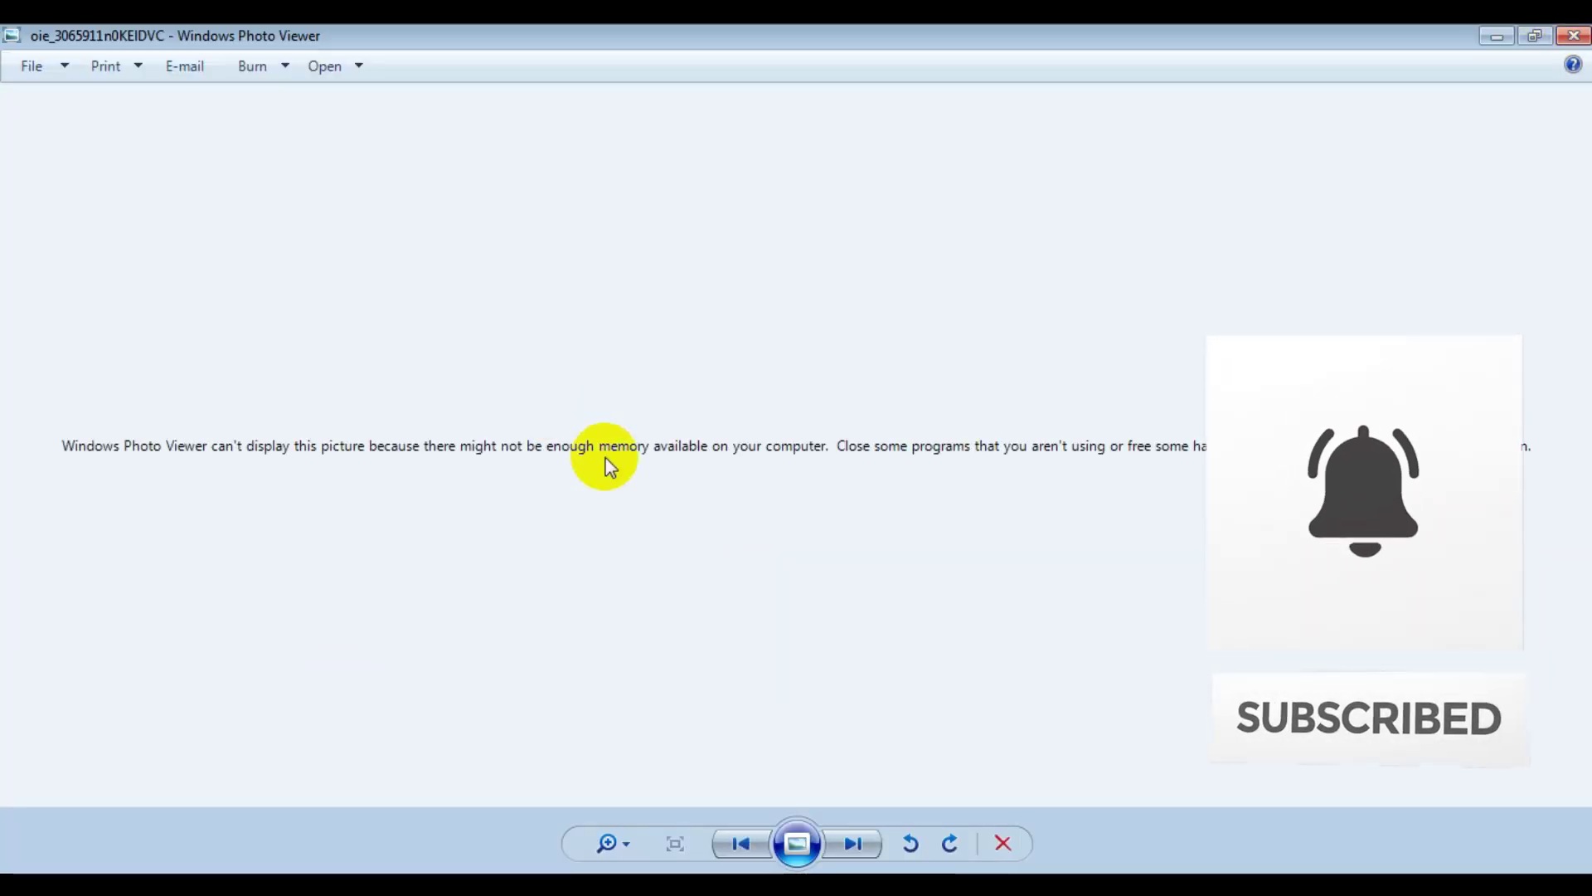
left_click(1570, 36)
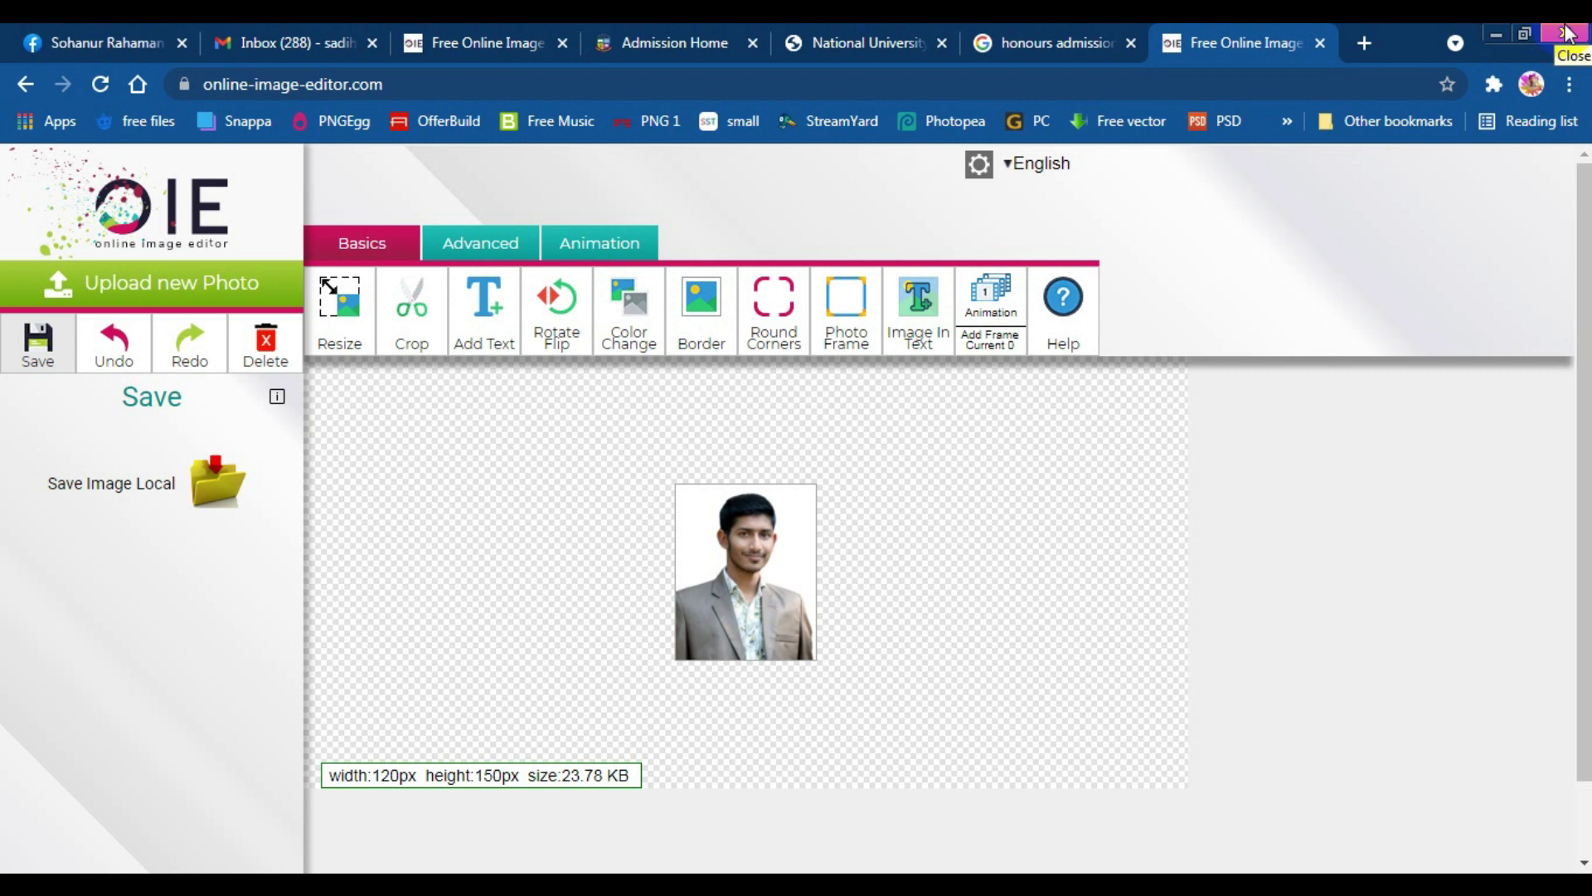
left_click_drag(492, 774, 549, 775)
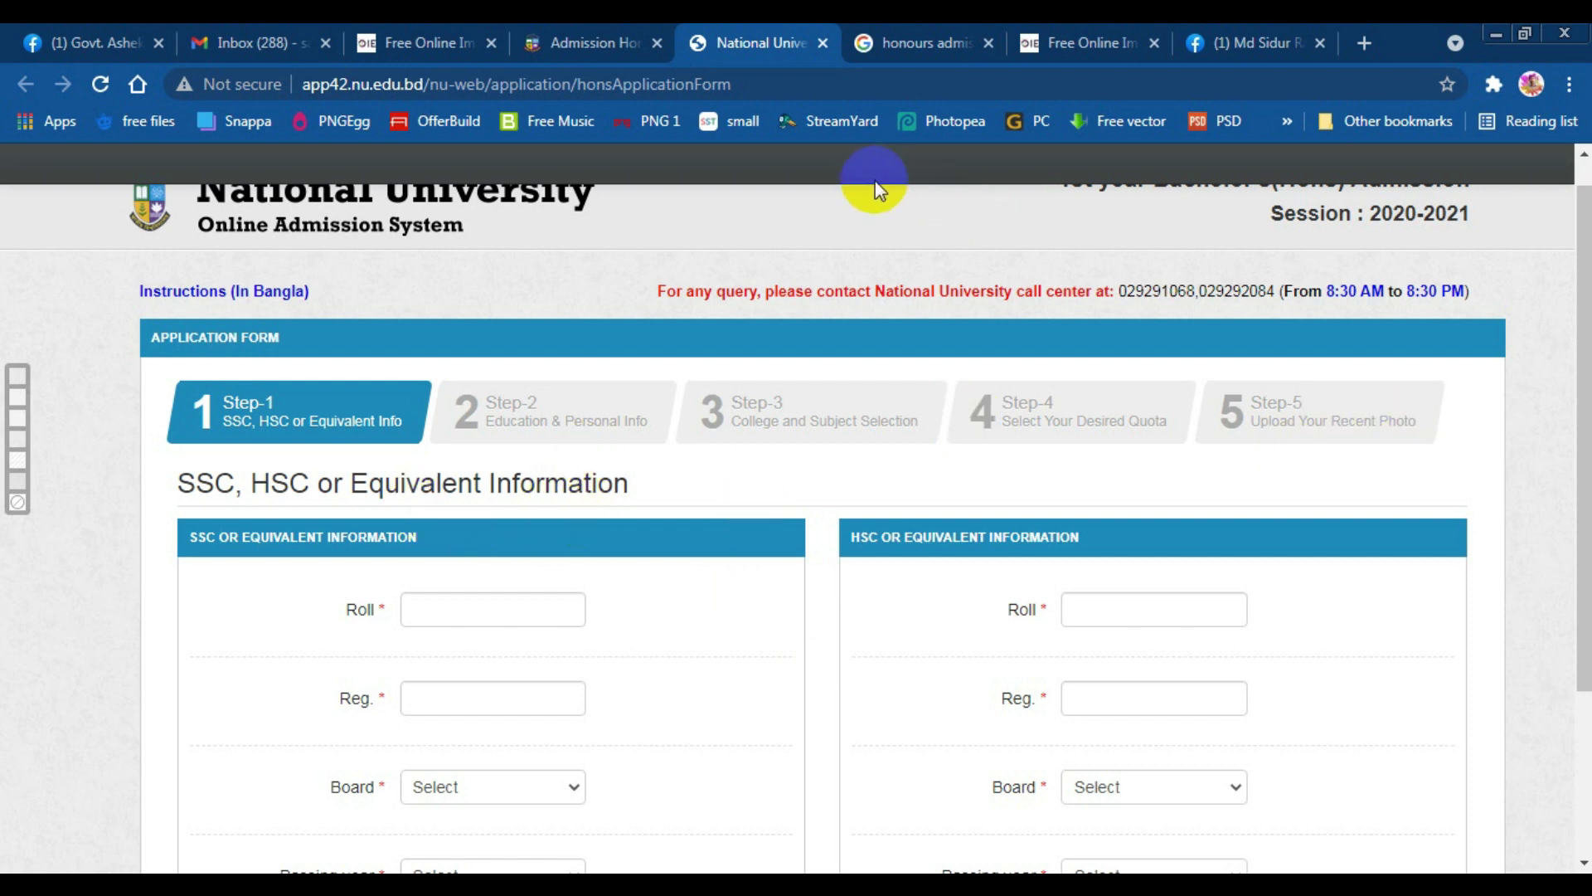
Reload the National University honours application form page.
scroll(854, 269, "up", 1)
key("F5")
left_click(833, 345)
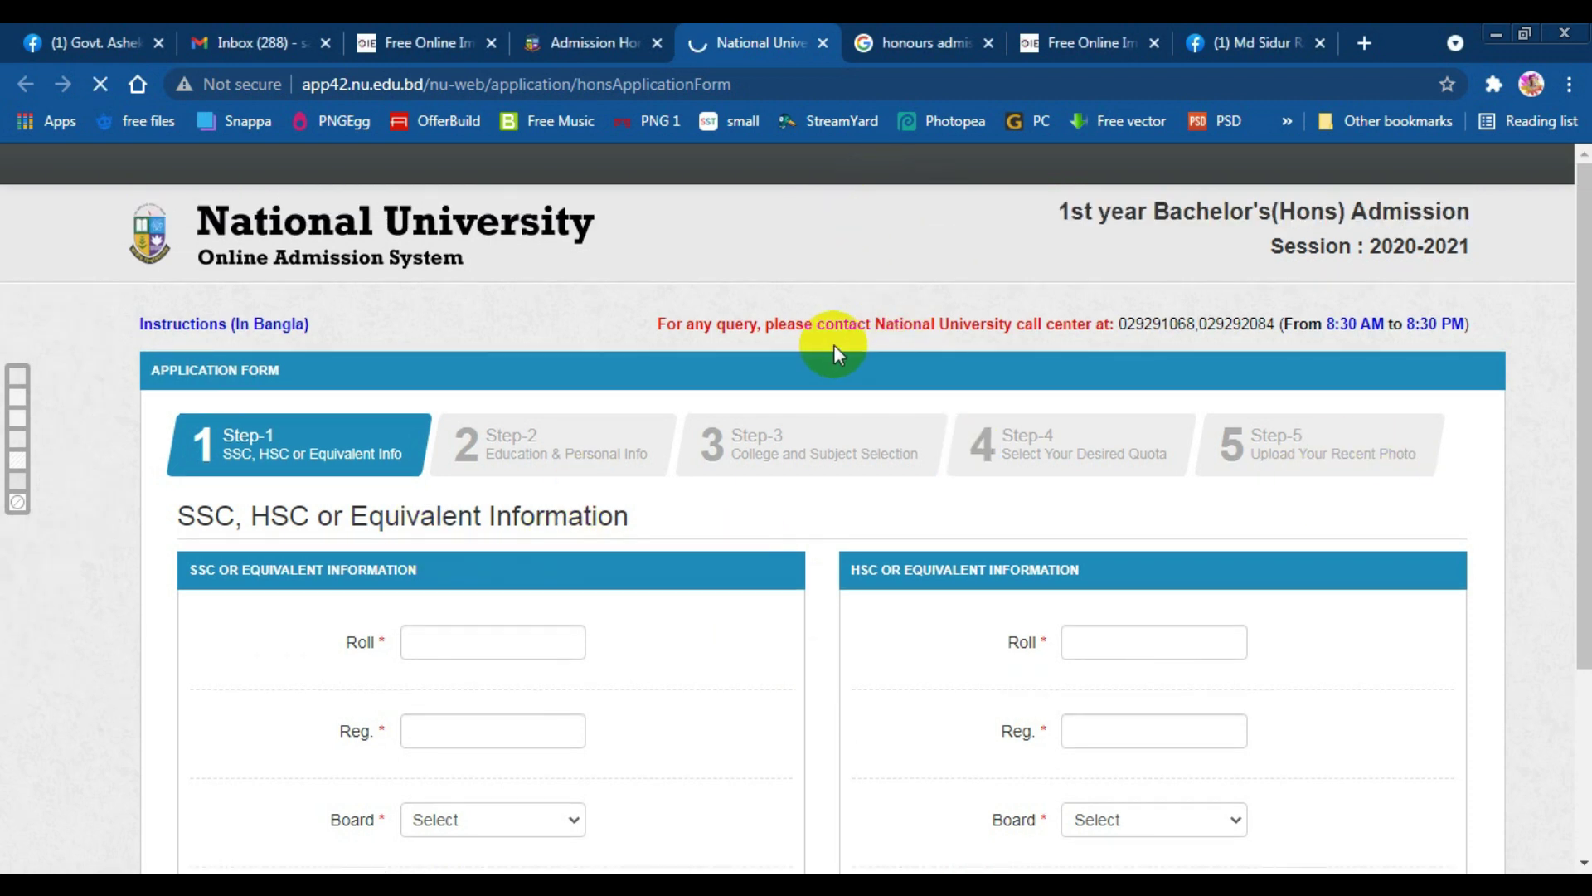